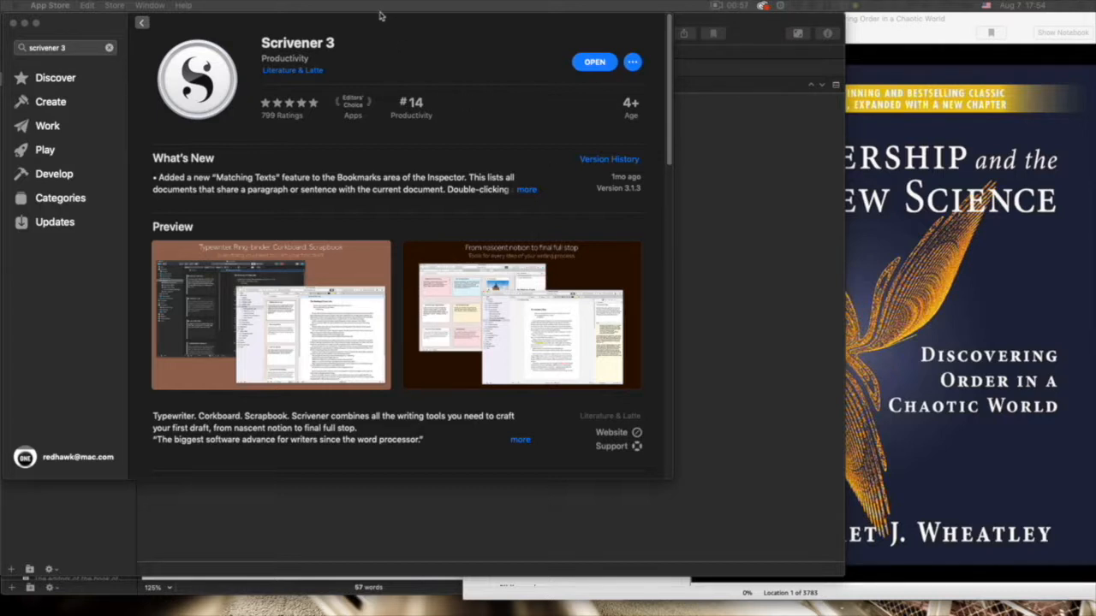
- Bring the App Store window showing the Scrivener 3 listing to the front
{"action": "left_click", "coordinate": [385, 39]}
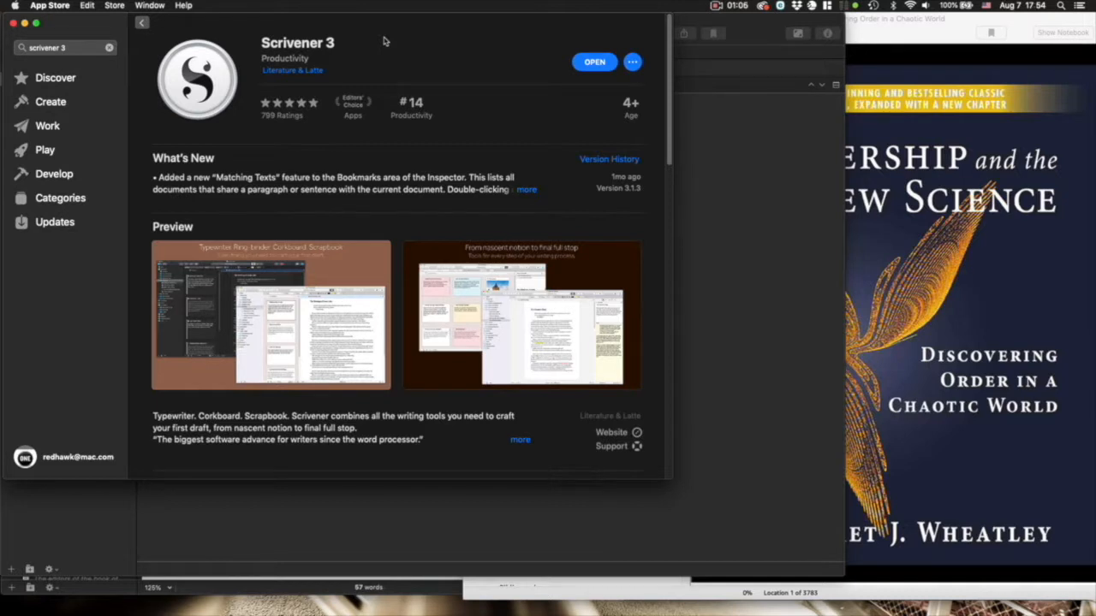
- Quit the App Store, preview the Essay (Chicago Style) template, and cancel without creating a project
{"action": "key", "text": "super+q"}
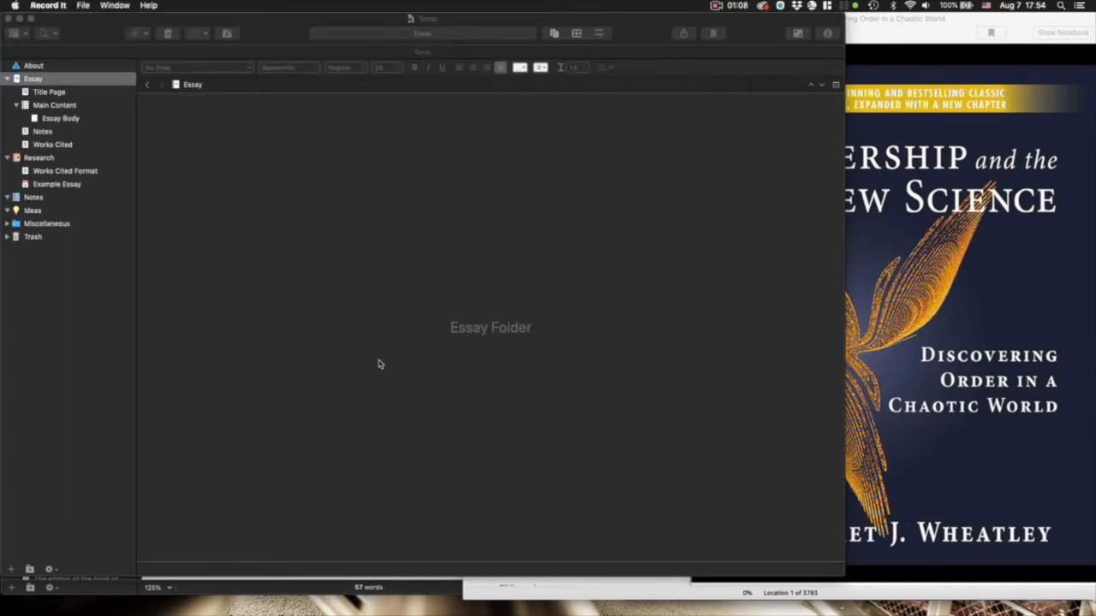
{"action": "left_click", "coordinate": [92, 8]}
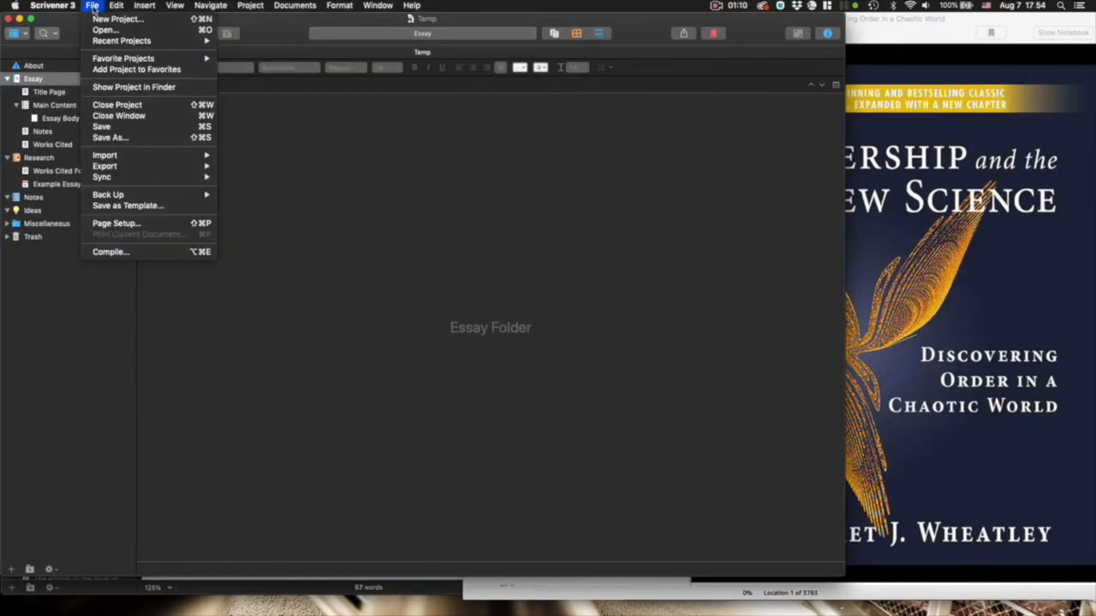
{"action": "left_click", "coordinate": [100, 19]}
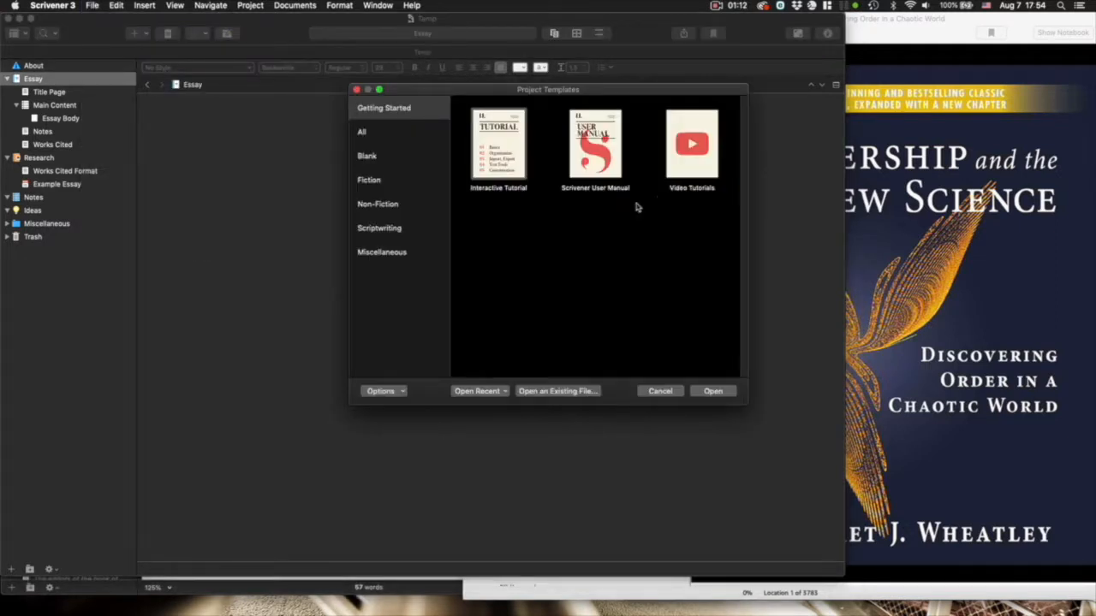
{"action": "left_click", "coordinate": [368, 134]}
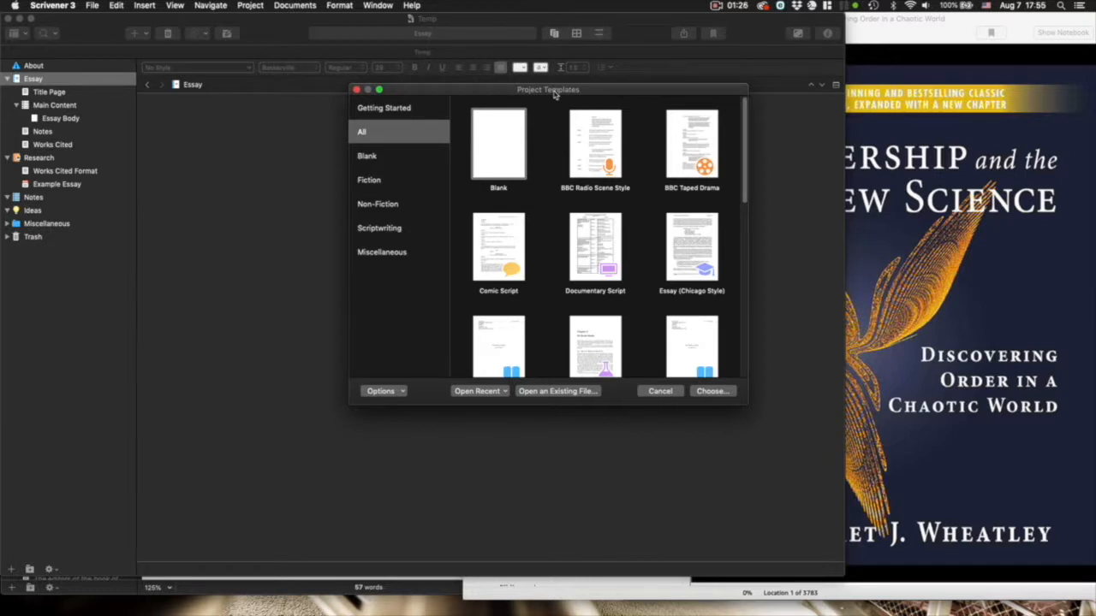
{"action": "left_click", "coordinate": [695, 261]}
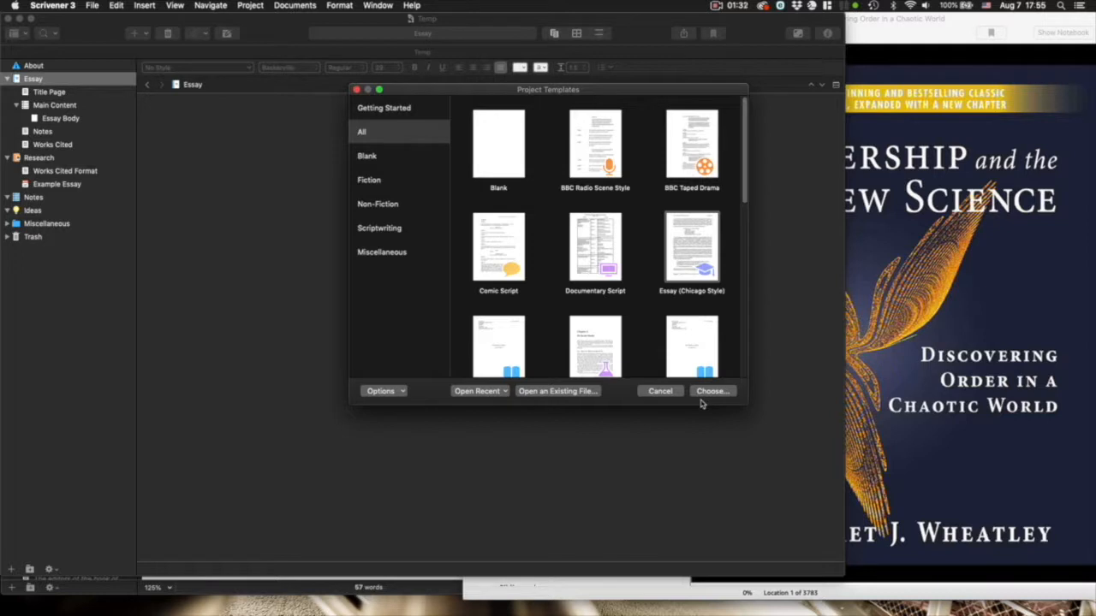
{"action": "left_click", "coordinate": [665, 392]}
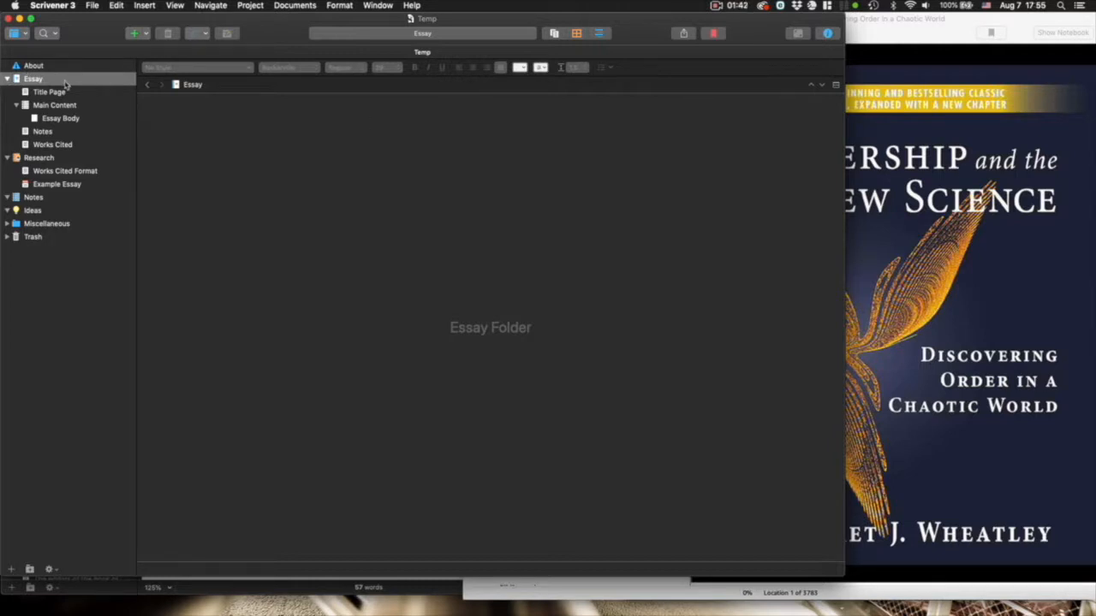
- Browse Title Page, Main Content, Essay Body, Notes, Works Cited and Ideas, ending on the Notes folder
{"action": "left_click", "coordinate": [7, 79]}
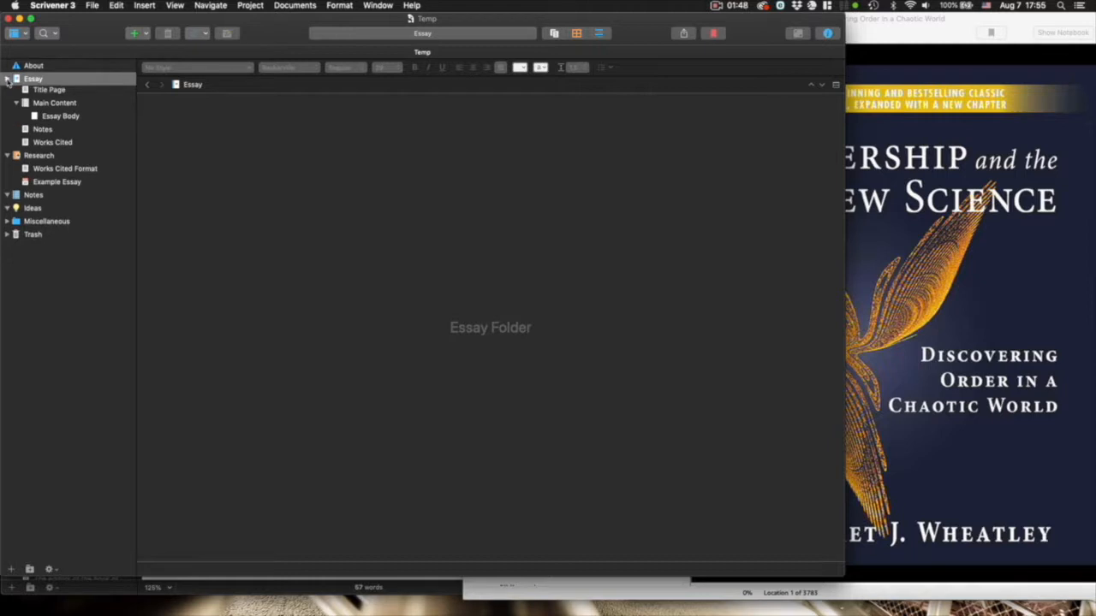
{"action": "left_click", "coordinate": [48, 92]}
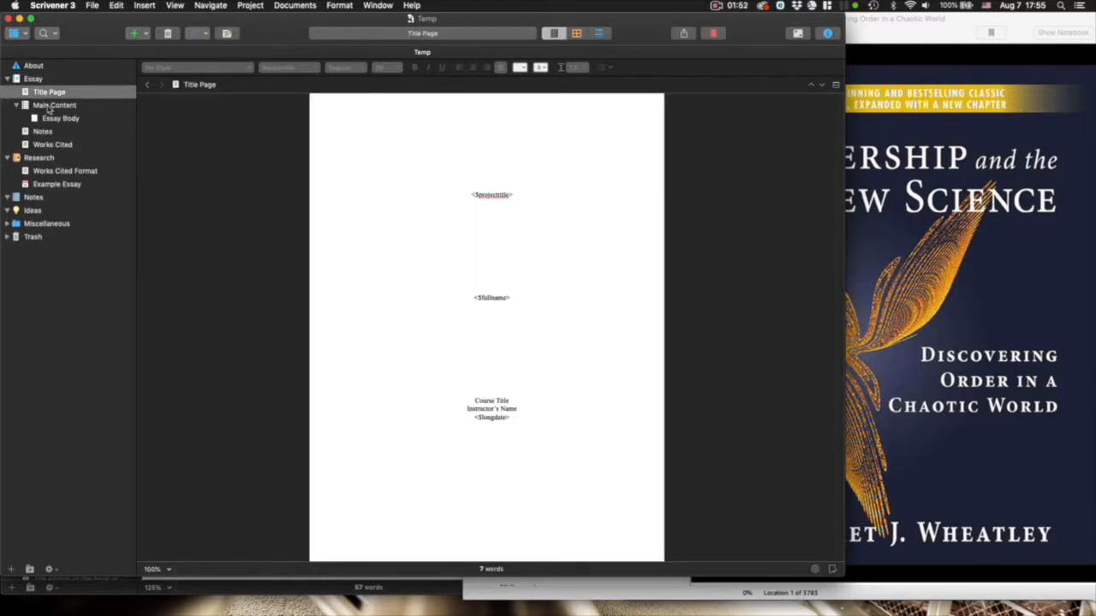
{"action": "left_click", "coordinate": [49, 106]}
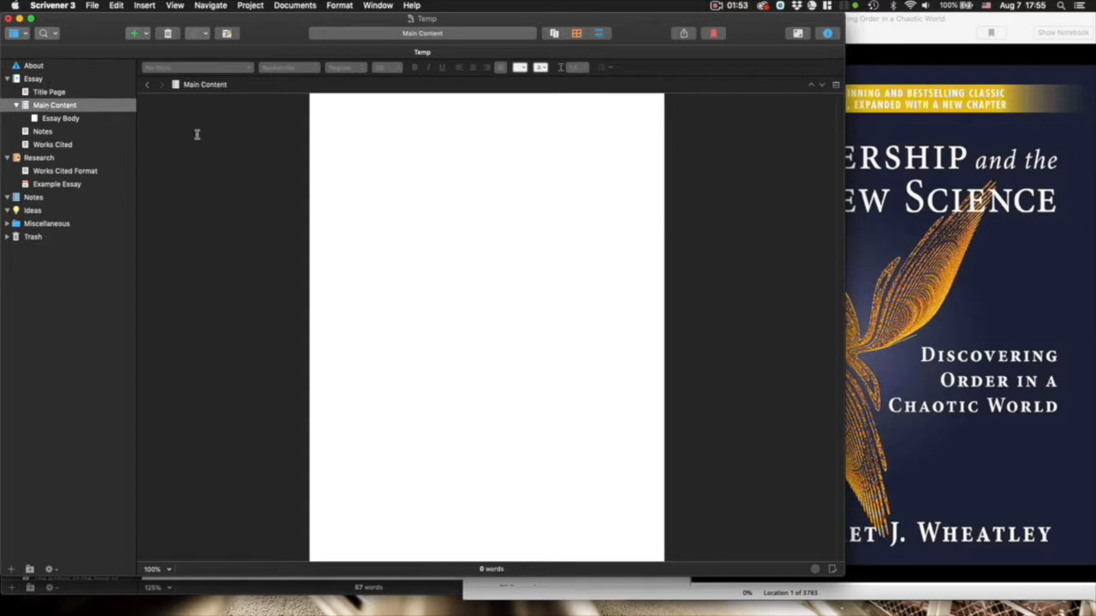
{"action": "left_click", "coordinate": [66, 121]}
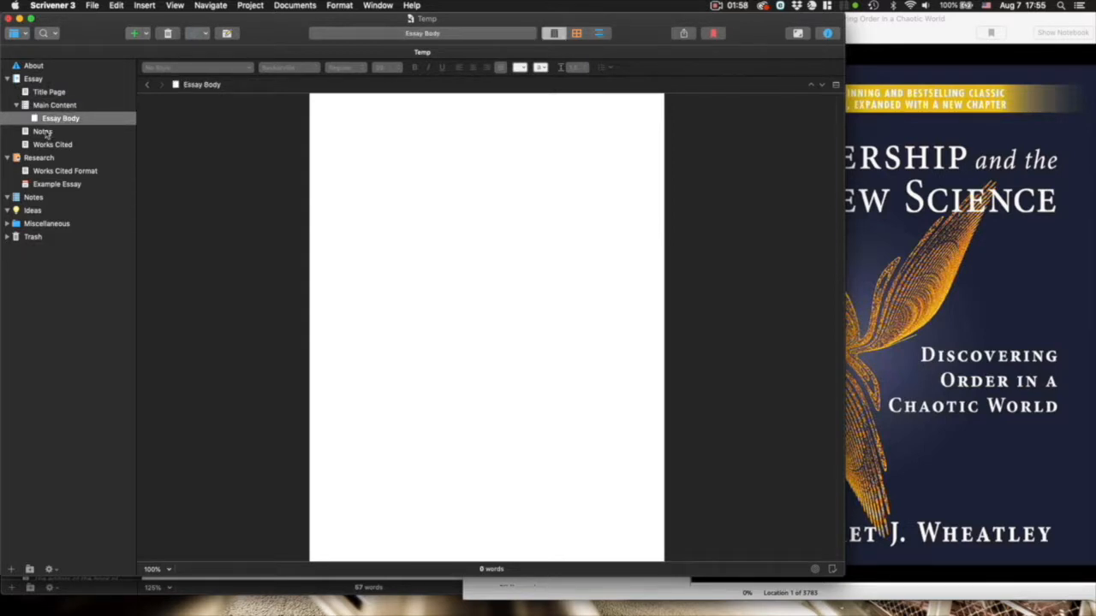
{"action": "left_click", "coordinate": [45, 135]}
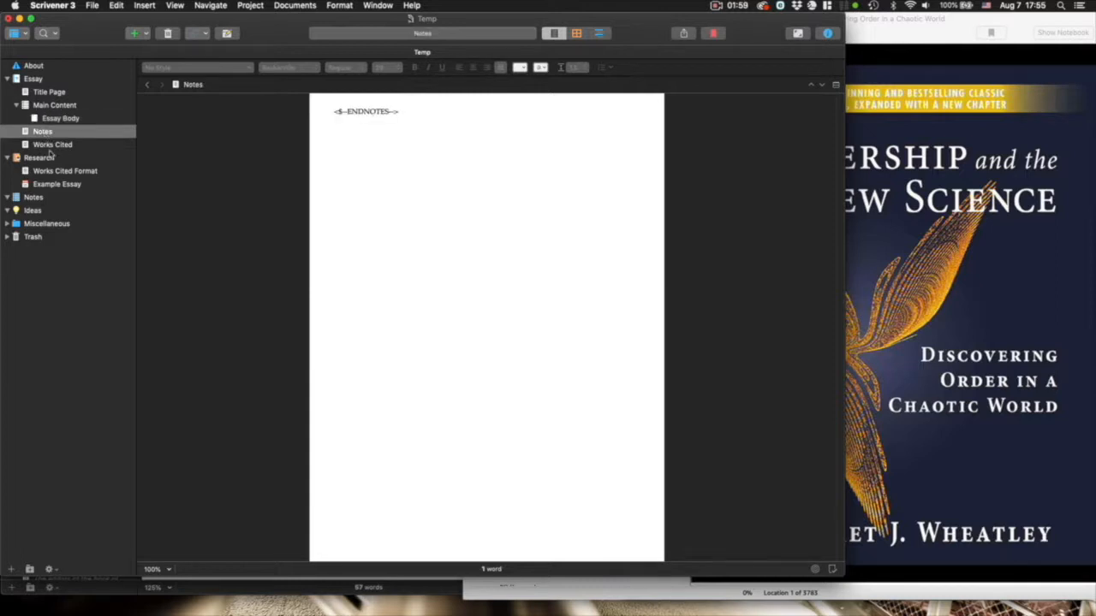
{"action": "left_click", "coordinate": [49, 147]}
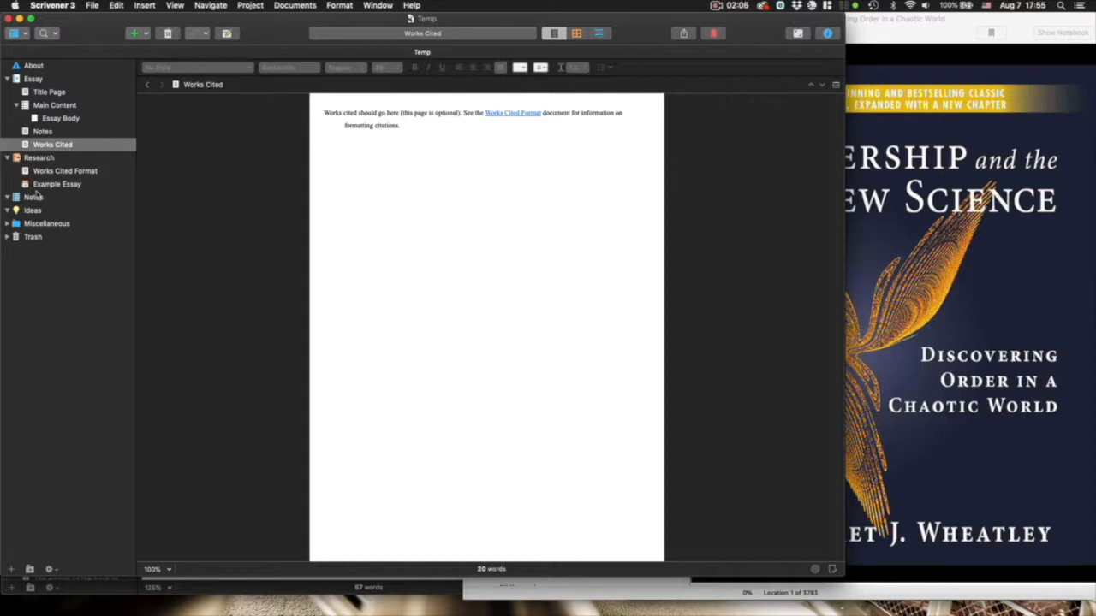
{"action": "left_click", "coordinate": [35, 199]}
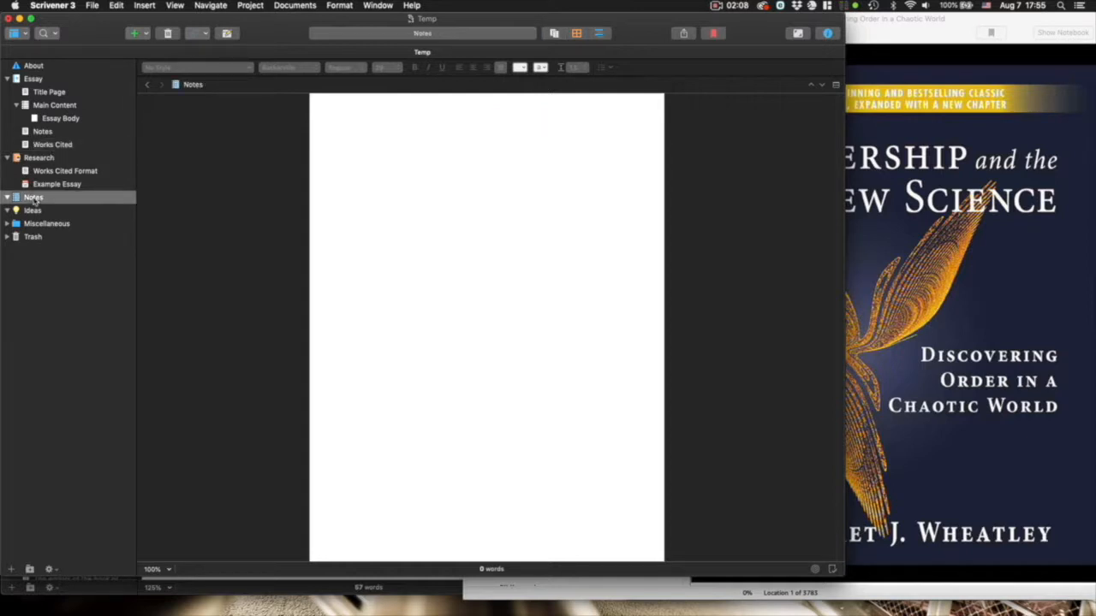
{"action": "left_click", "coordinate": [31, 210]}
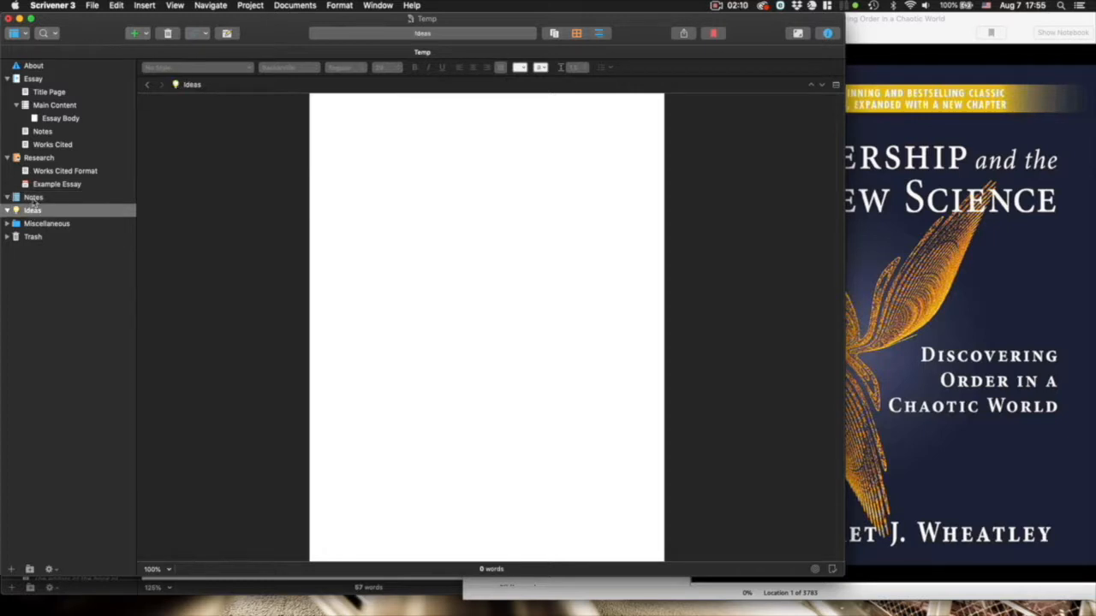
{"action": "left_click", "coordinate": [35, 199]}
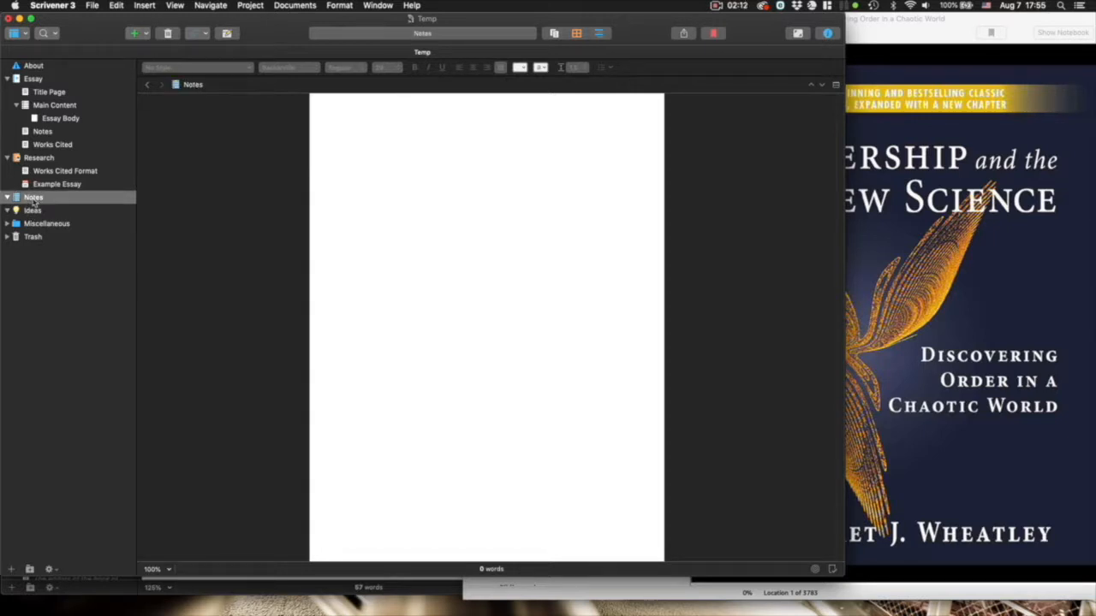
- Add a new text document in Notes named 'Thoughts on leadership from class'
{"action": "right_click", "coordinate": [34, 201]}
{"action": "mouse_move", "coordinate": [55, 205]}
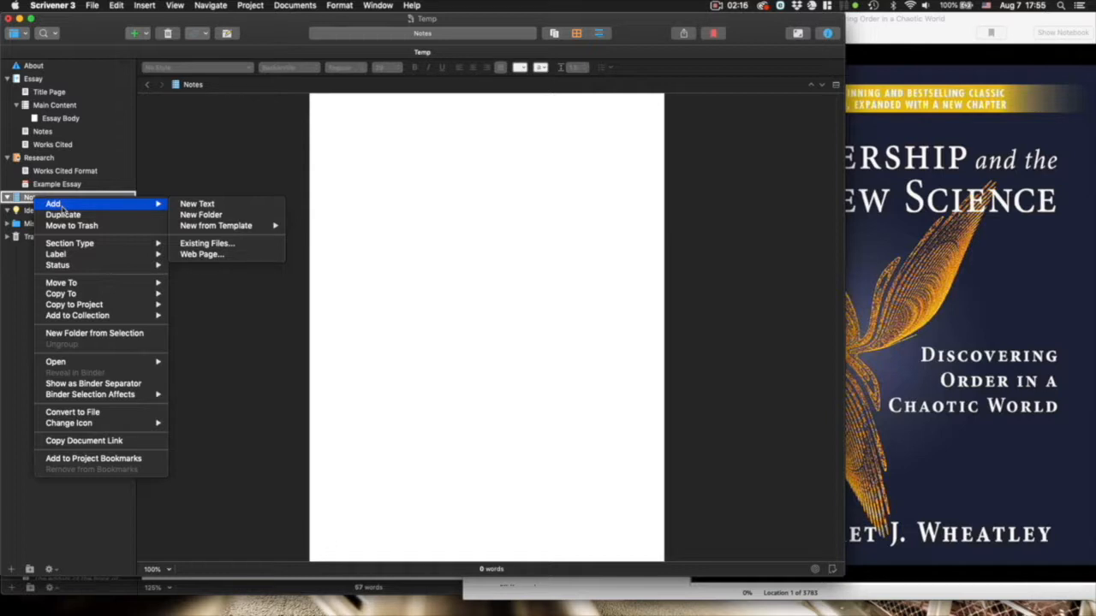
{"action": "left_click", "coordinate": [241, 206]}
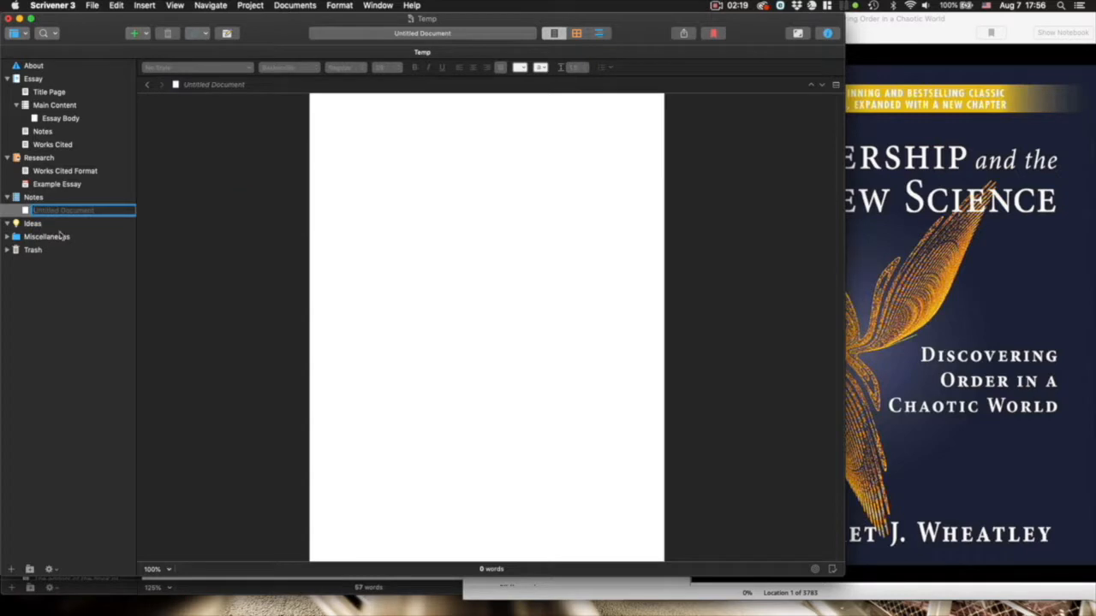
{"action": "type", "text": "Thoughts on leadership from W"}
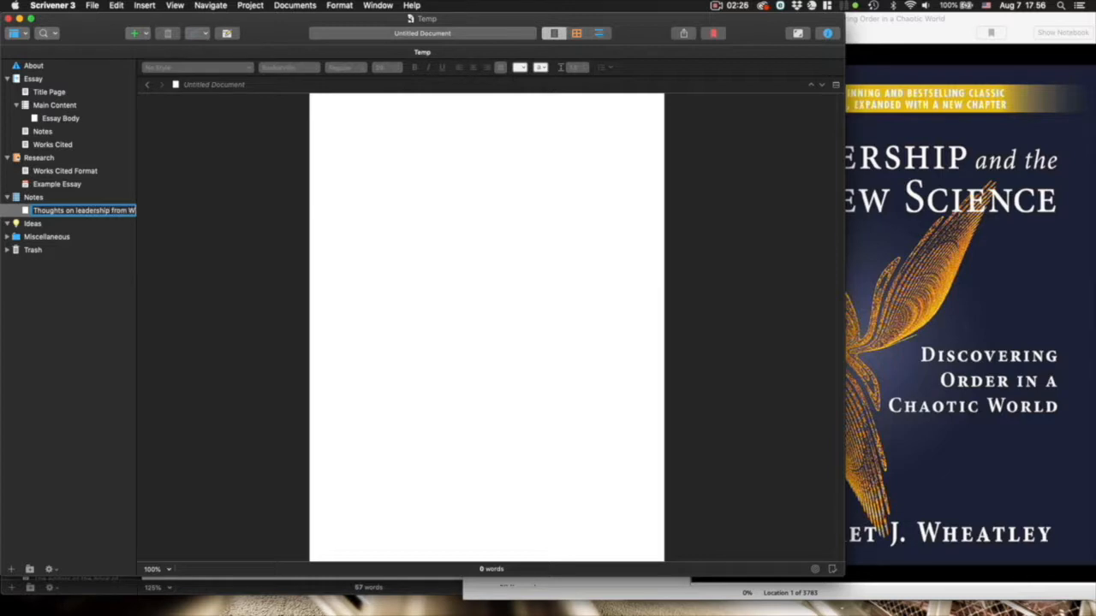
{"action": "key", "text": "BackSpace"}
{"action": "type", "text": "class"}
{"action": "key", "text": "Return"}
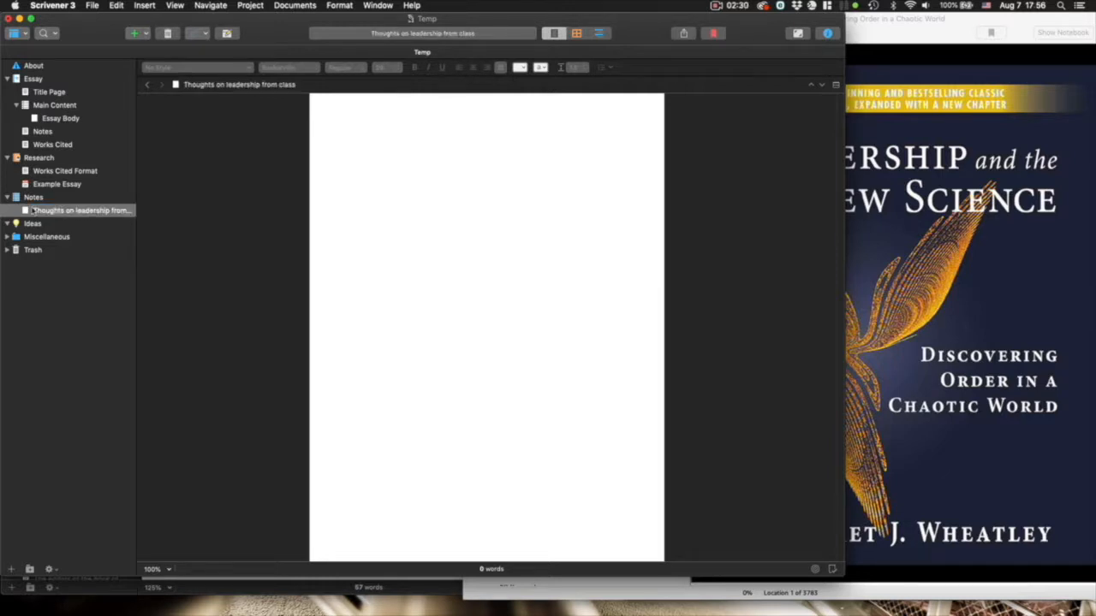
- Write the lines 'Thought 1' and 'etc' in it, then view the Notes and Ideas folders
{"action": "left_click", "coordinate": [460, 203]}
{"action": "type", "text": "Thought s"}
{"action": "key", "text": "Return"}
{"action": "type", "text": "etc"}
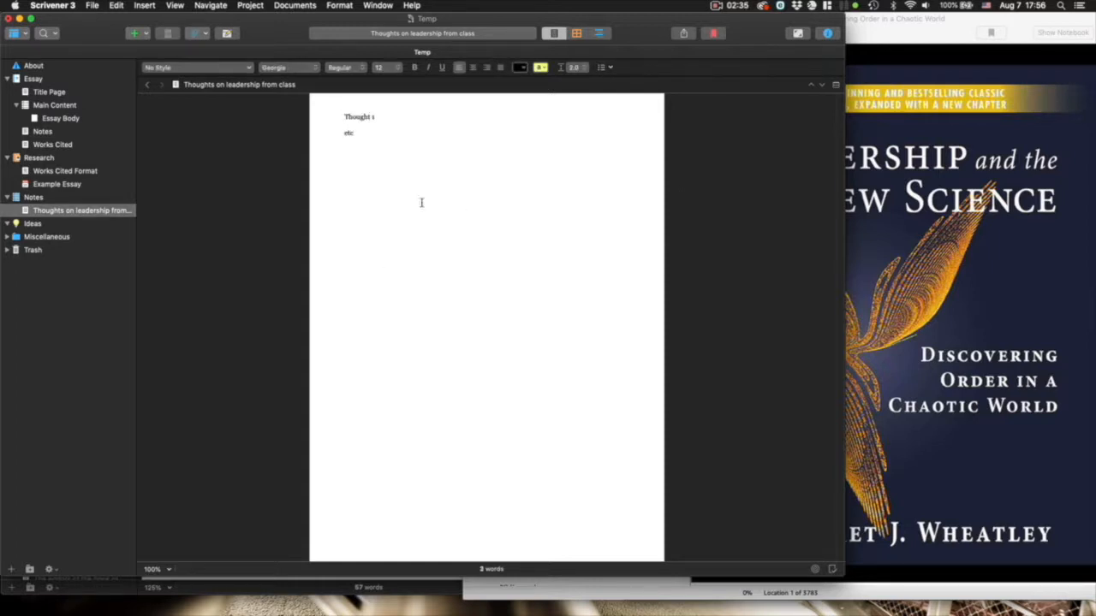
{"action": "left_click", "coordinate": [32, 198]}
{"action": "left_click", "coordinate": [31, 224]}
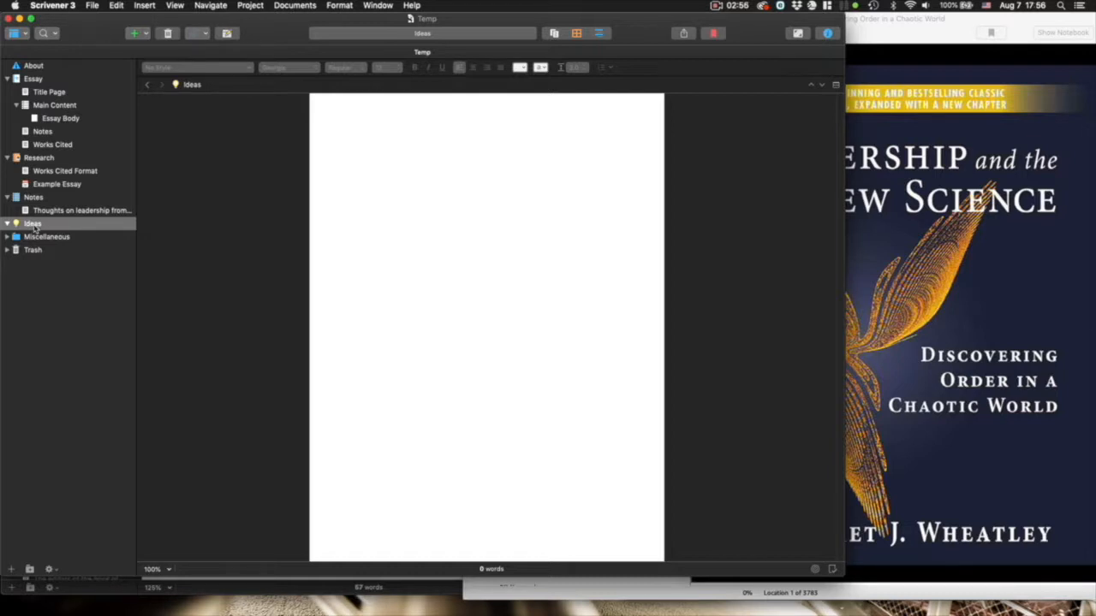
- Add an 'Introduction' text document to Main Content and move it above Essay Body
{"action": "left_click", "coordinate": [51, 93]}
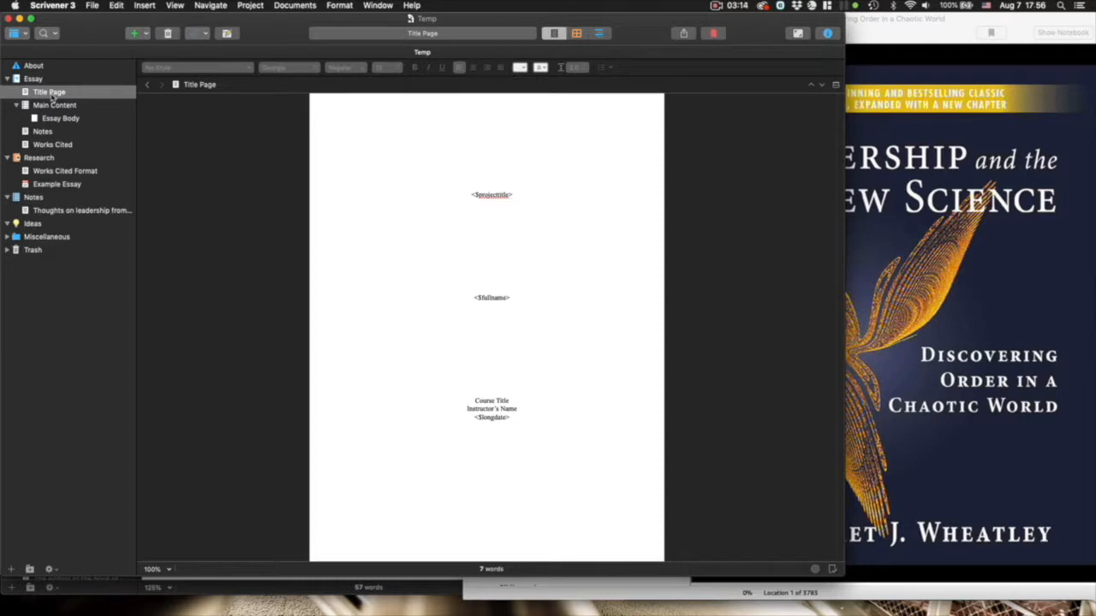
{"action": "left_click", "coordinate": [53, 105]}
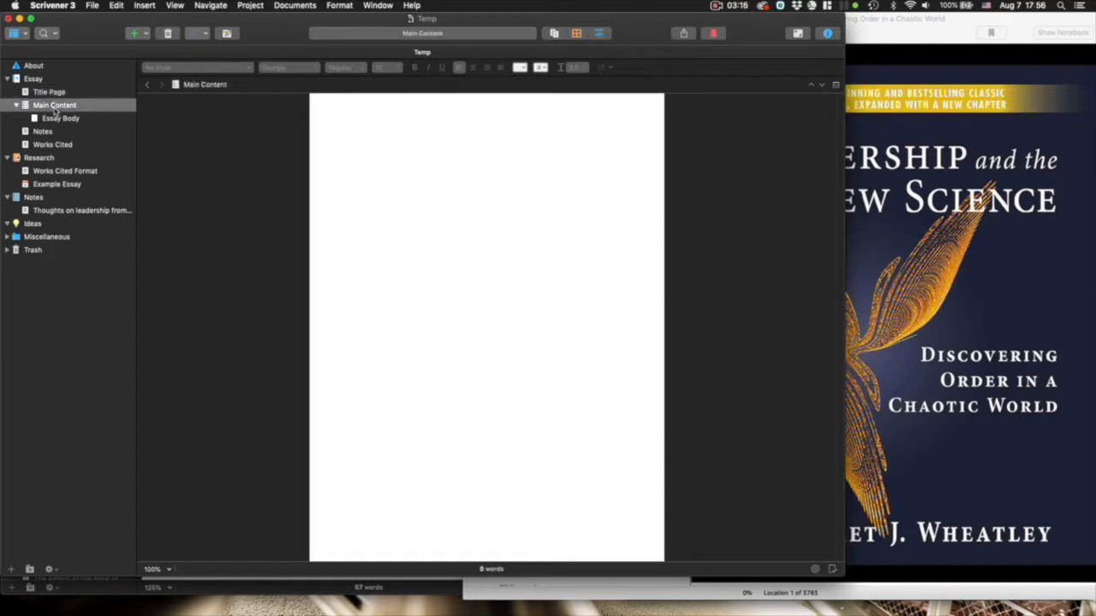
{"action": "right_click", "coordinate": [55, 106]}
{"action": "mouse_move", "coordinate": [94, 113]}
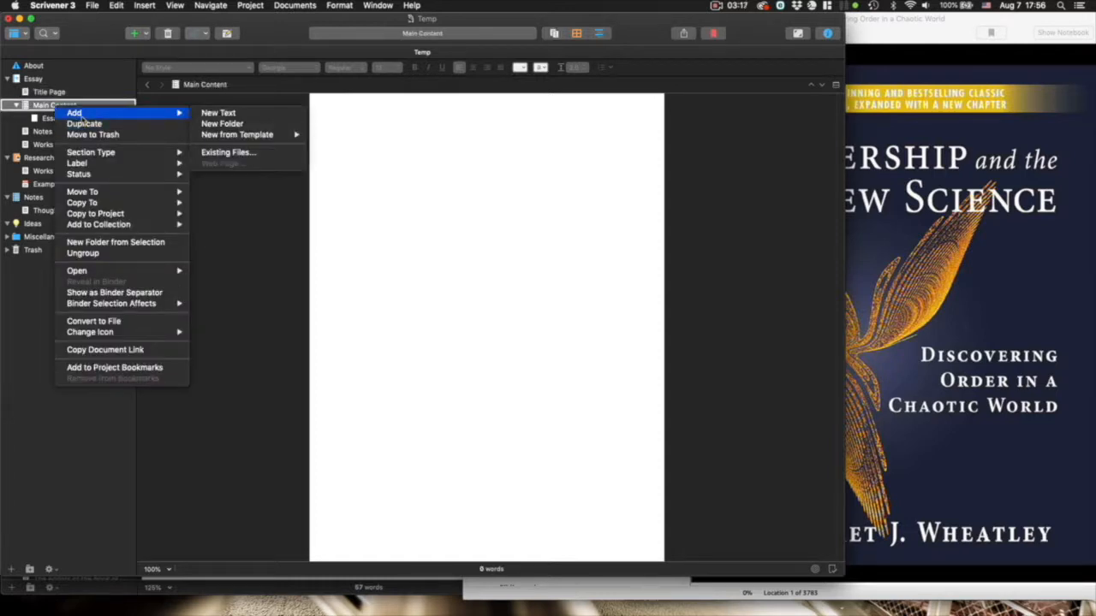
{"action": "left_click", "coordinate": [220, 114]}
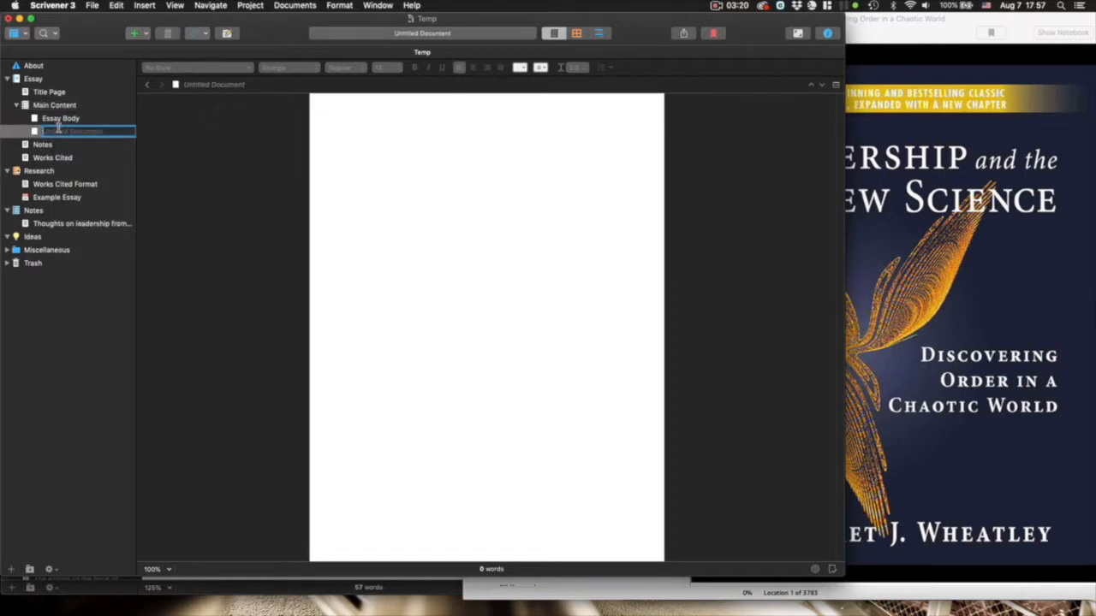
{"action": "type", "text": "Introduction"}
{"action": "key", "text": "Return"}
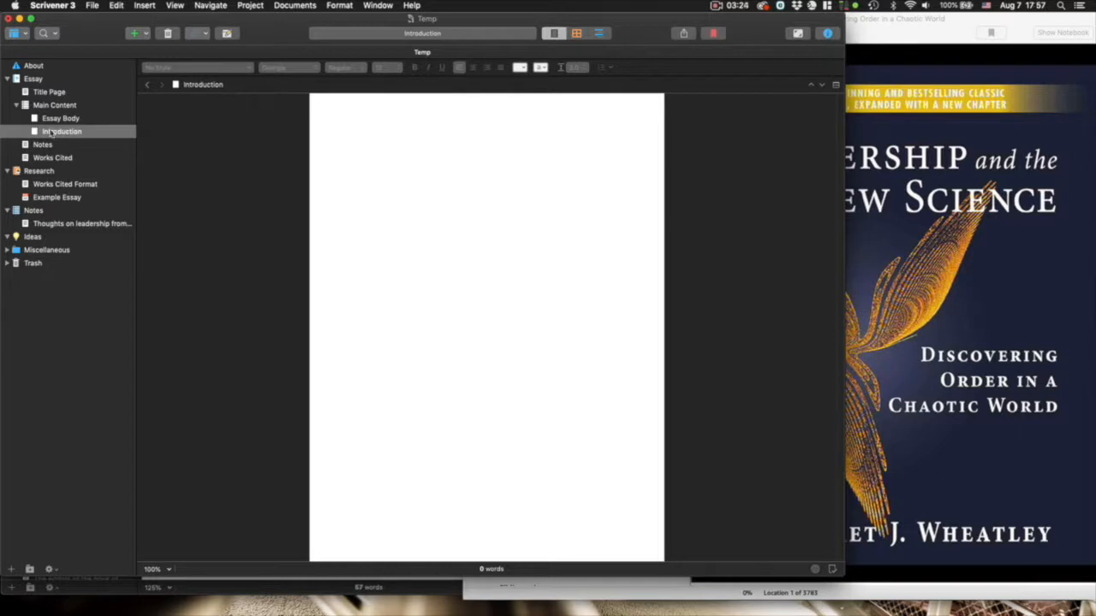
{"action": "left_click_drag", "start_coordinate": [54, 136], "coordinate": [52, 112]}
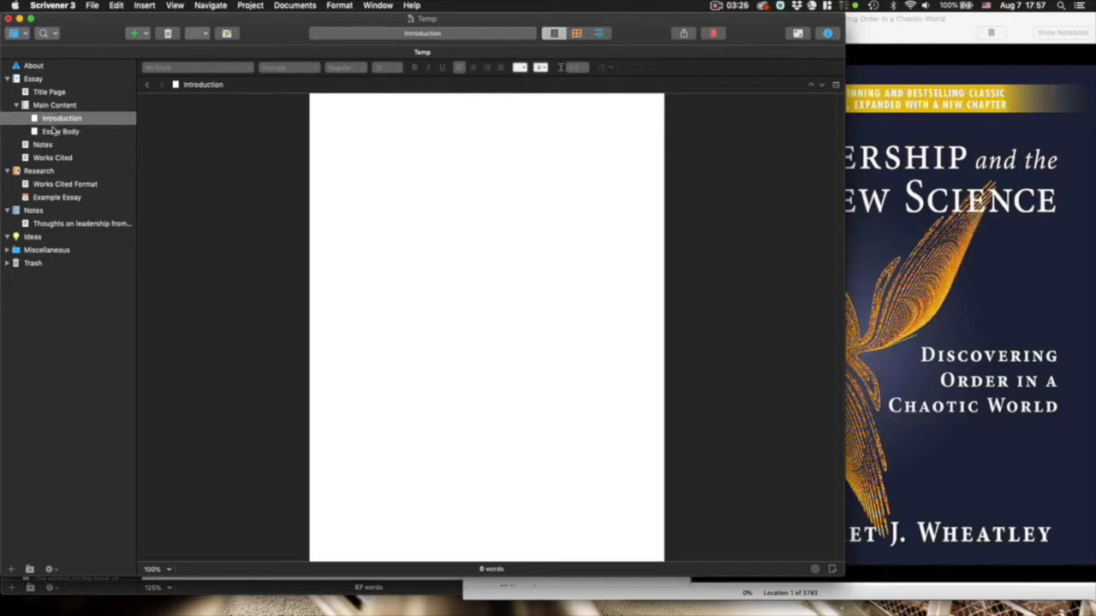
- Add a 'Conclusion' text document to Main Content after Essay Body
{"action": "right_click", "coordinate": [57, 106]}
{"action": "mouse_move", "coordinate": [117, 115]}
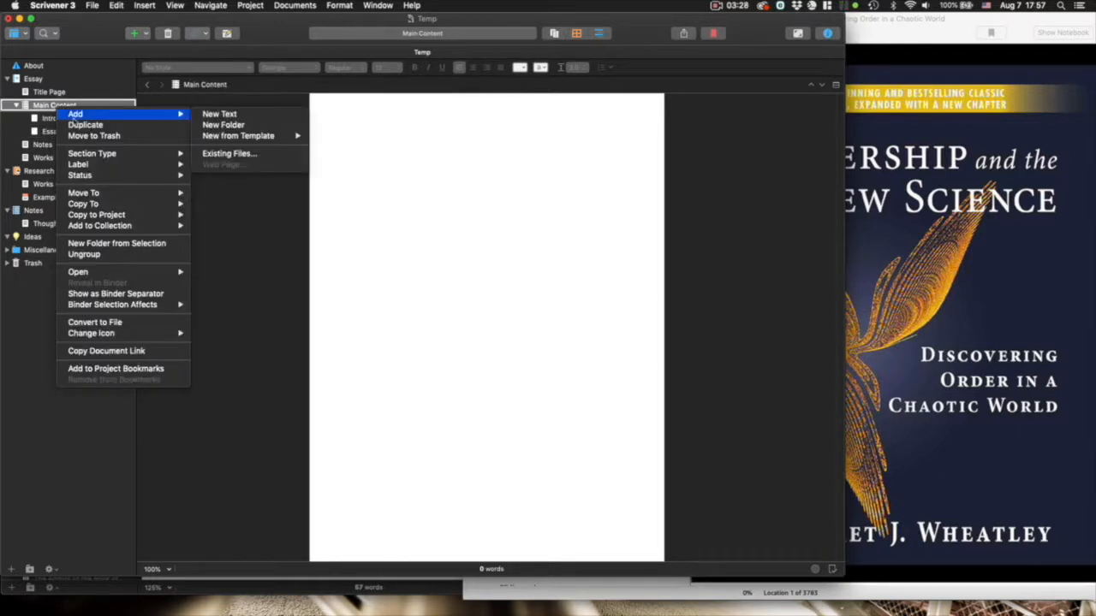
{"action": "left_click", "coordinate": [247, 115]}
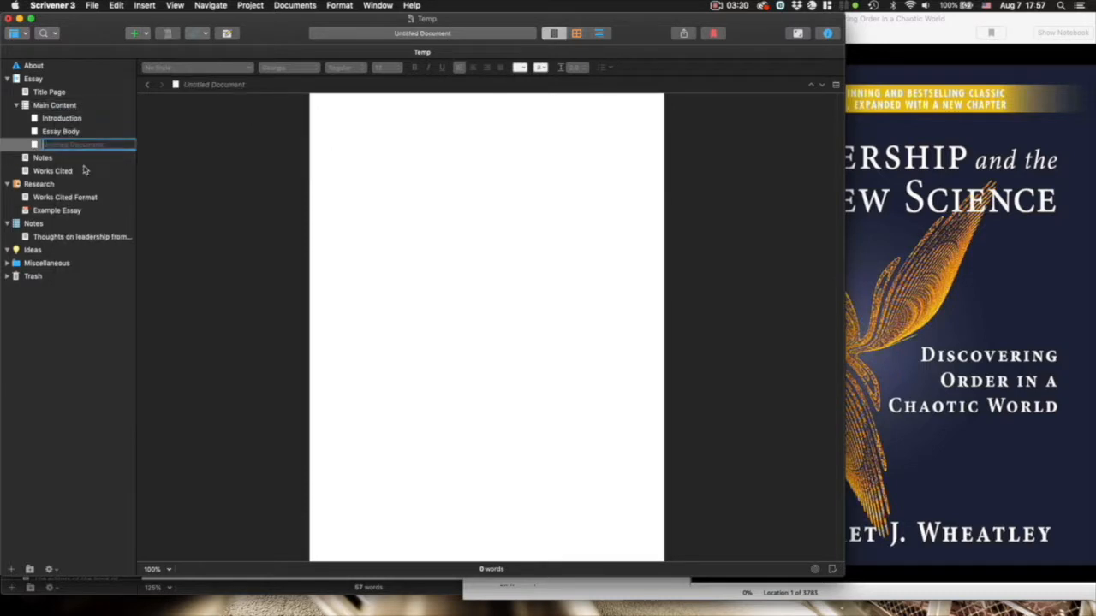
{"action": "type", "text": "Conclusion"}
{"action": "key", "text": "Return"}
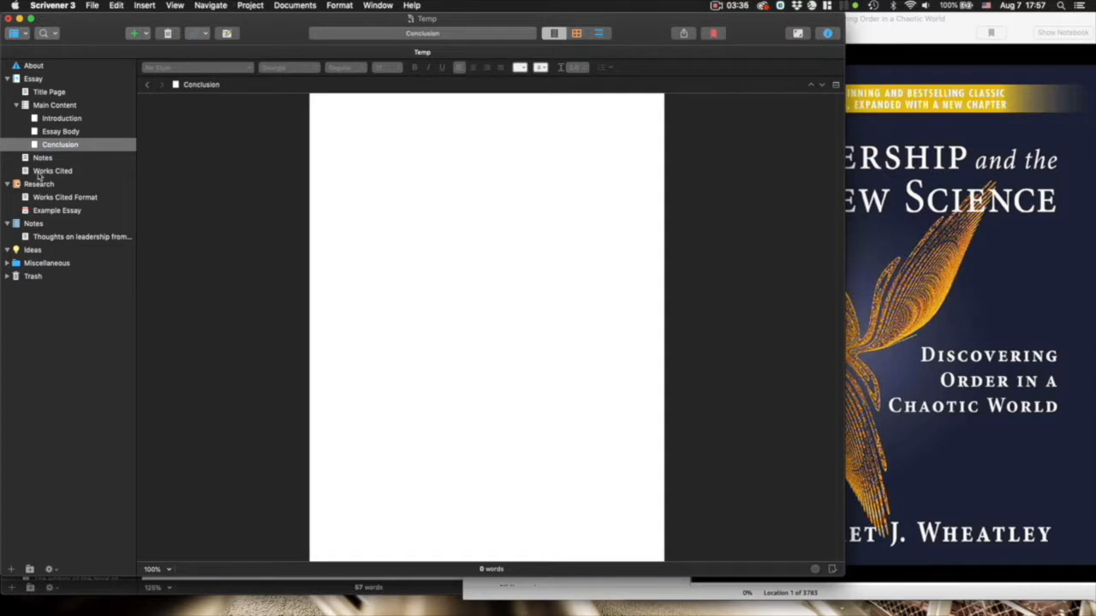
- Write 'I have an idea about my introduction' in the Introduction document
{"action": "left_click", "coordinate": [63, 119]}
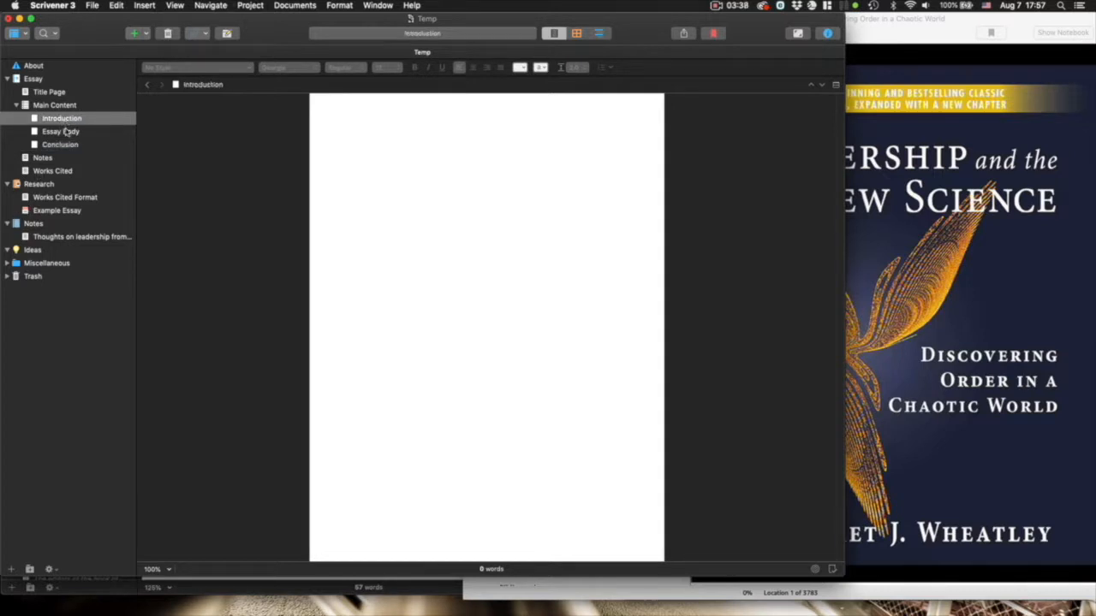
{"action": "left_click", "coordinate": [66, 132]}
{"action": "left_click", "coordinate": [72, 146]}
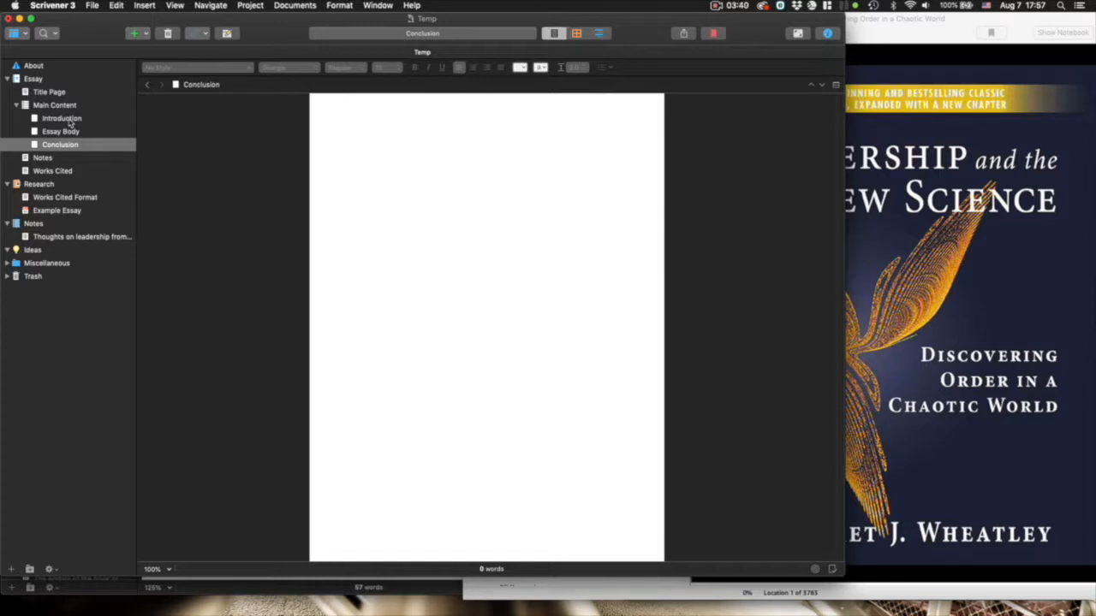
{"action": "left_click", "coordinate": [70, 121]}
{"action": "left_click", "coordinate": [447, 165]}
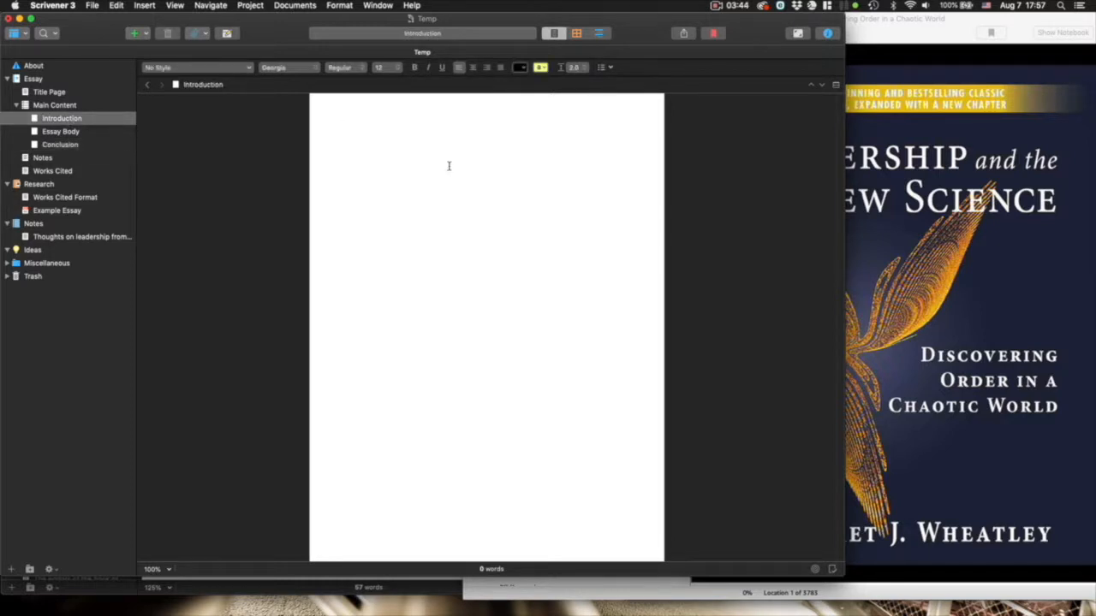
{"action": "type", "text": "I have an idea about my introduction."}
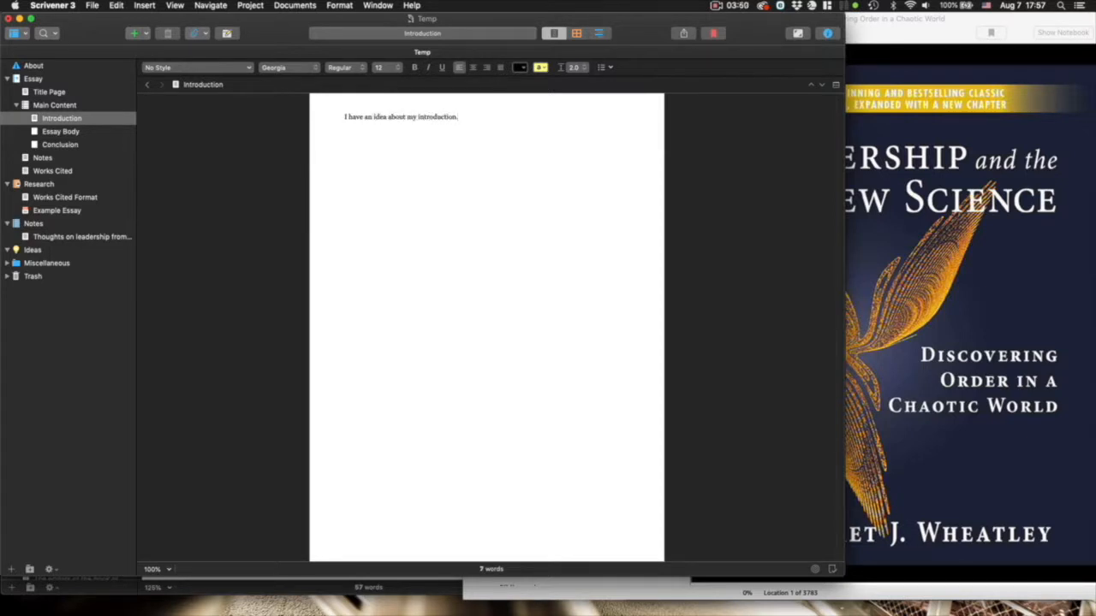
- Type 'Iinished' in Conclusion, view Essay Body, then bring the Kindle book forward
{"action": "left_click", "coordinate": [60, 146]}
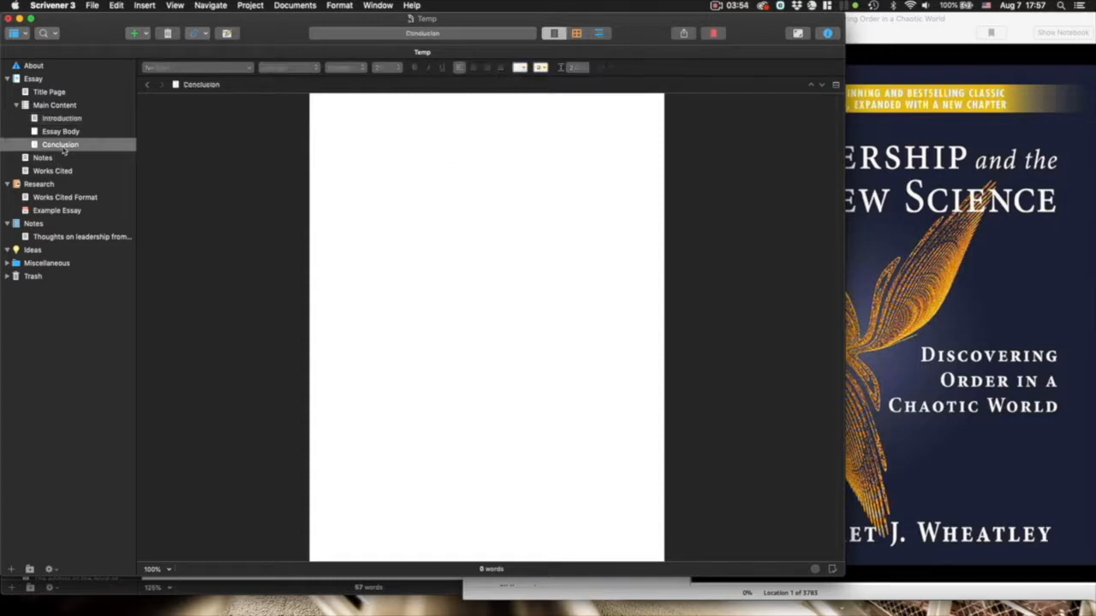
{"action": "left_click", "coordinate": [433, 176]}
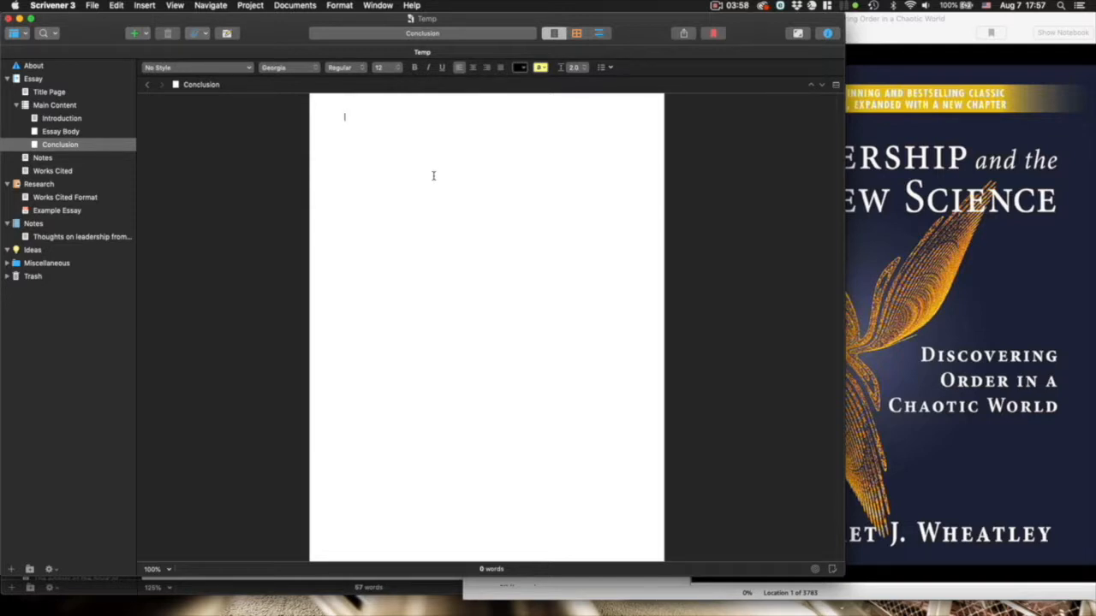
{"action": "type", "text": "I"}
{"action": "type", "text": "inished"}
{"action": "left_click", "coordinate": [61, 131]}
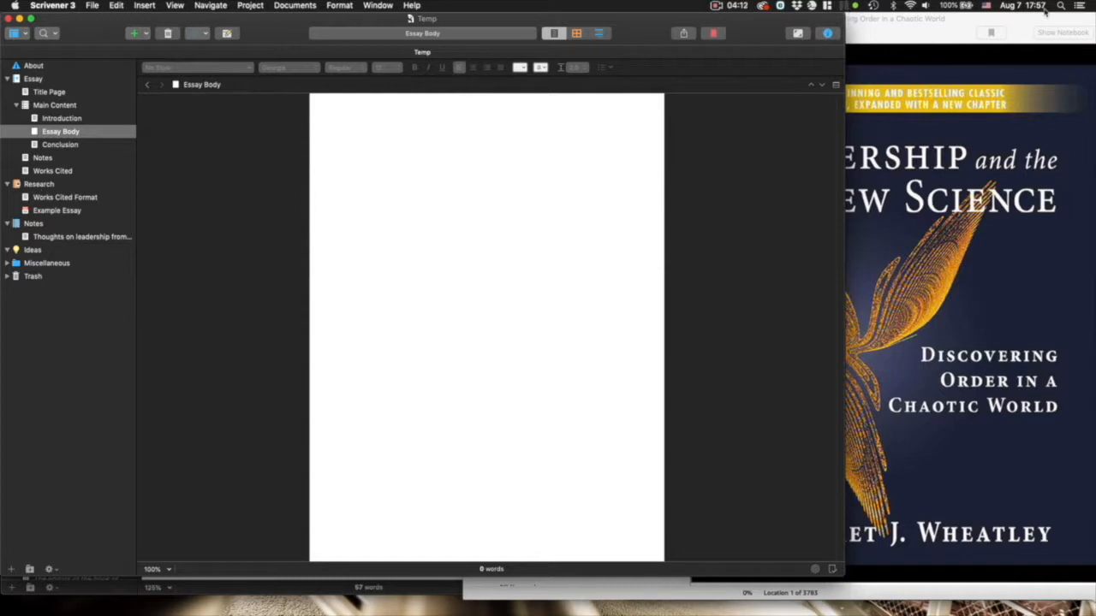
{"action": "left_click", "coordinate": [937, 31]}
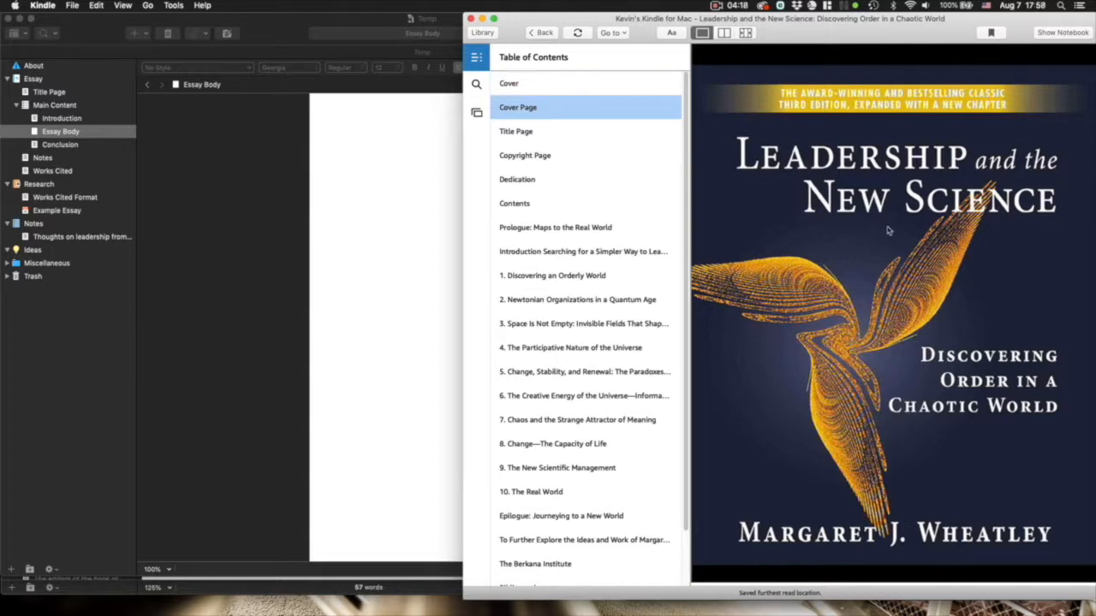
- Open the book's notebook, review its highlights, and open the export preview of 28 highlights
{"action": "left_click", "coordinate": [1059, 32]}
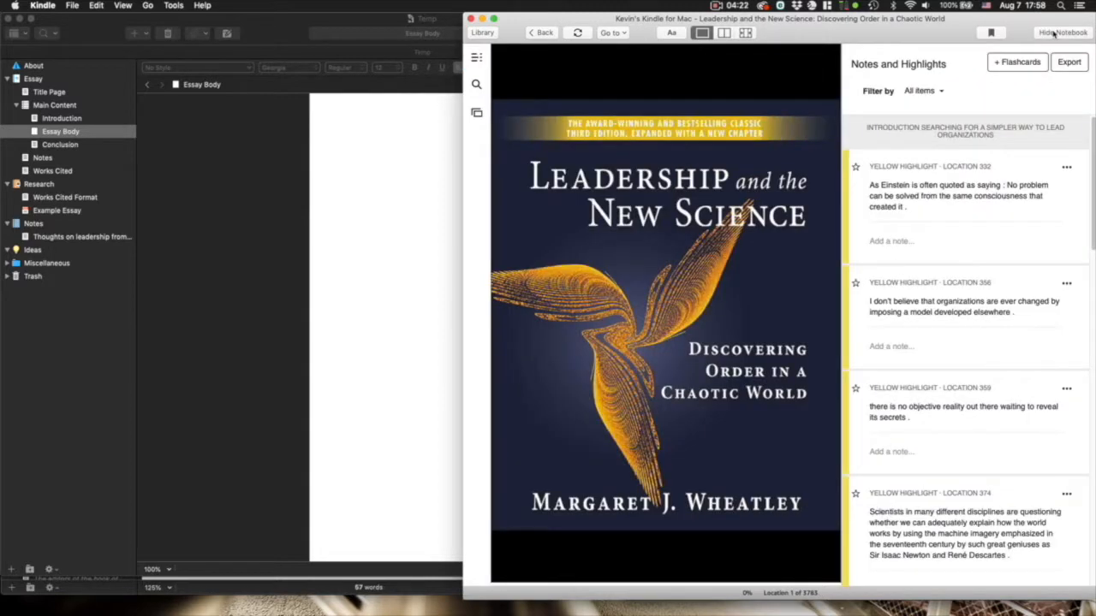
{"action": "scroll", "coordinate": [903, 225], "scroll_direction": "down", "scroll_amount": 5}
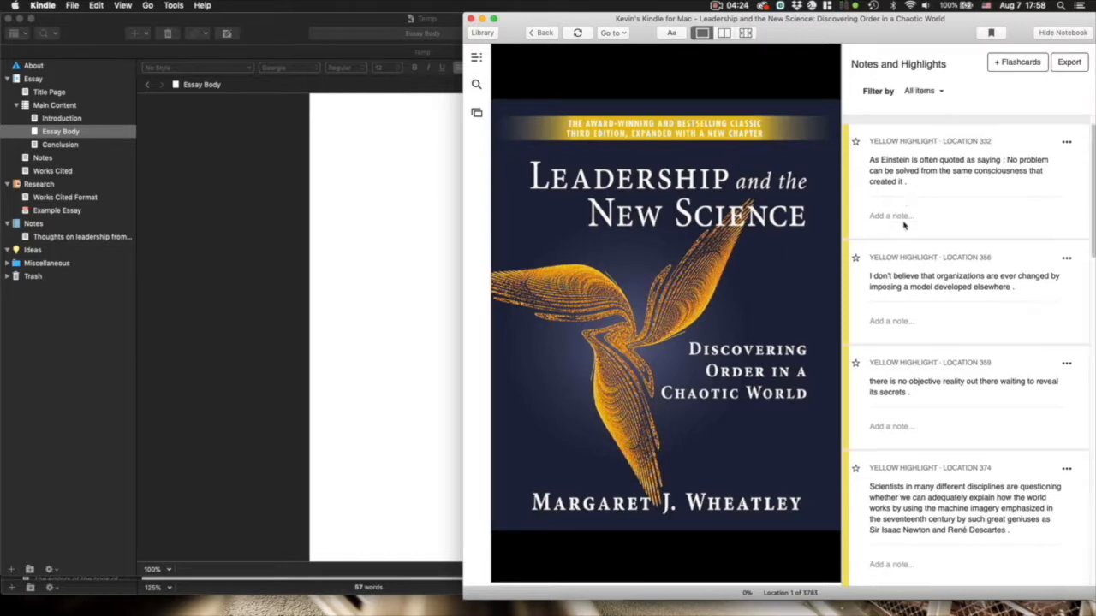
{"action": "scroll", "coordinate": [903, 225], "scroll_direction": "down", "scroll_amount": 8}
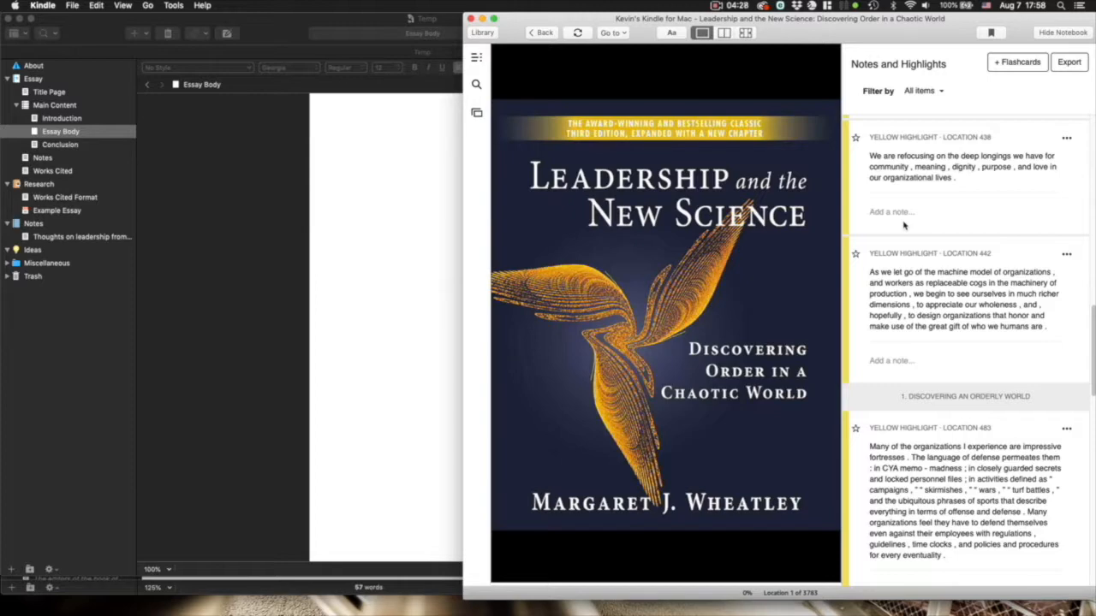
{"action": "scroll", "coordinate": [903, 225], "scroll_direction": "up", "scroll_amount": 13}
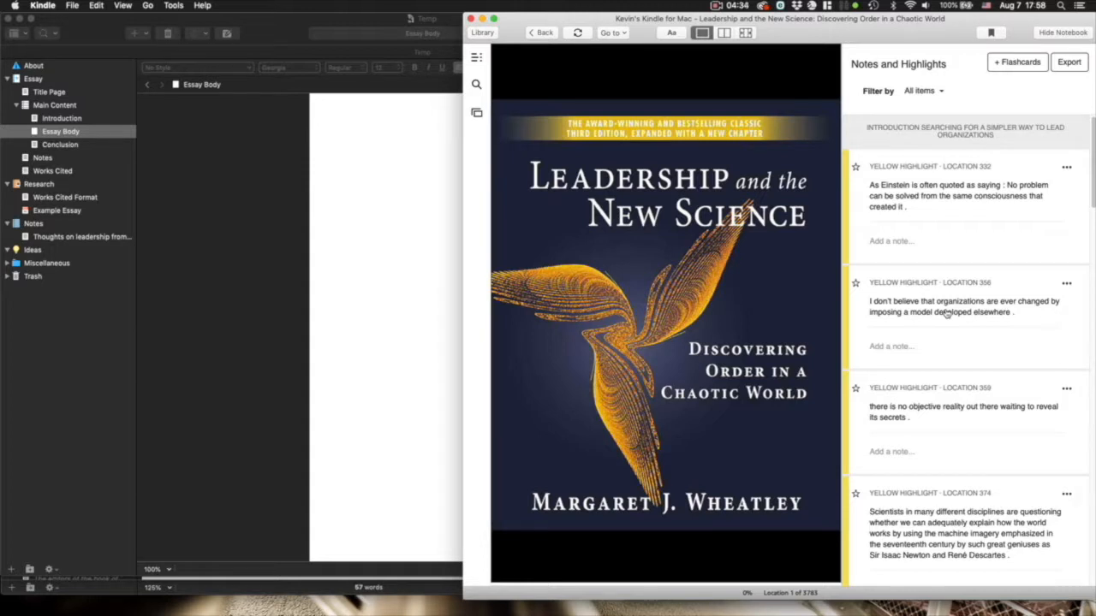
{"action": "left_click", "coordinate": [1068, 63]}
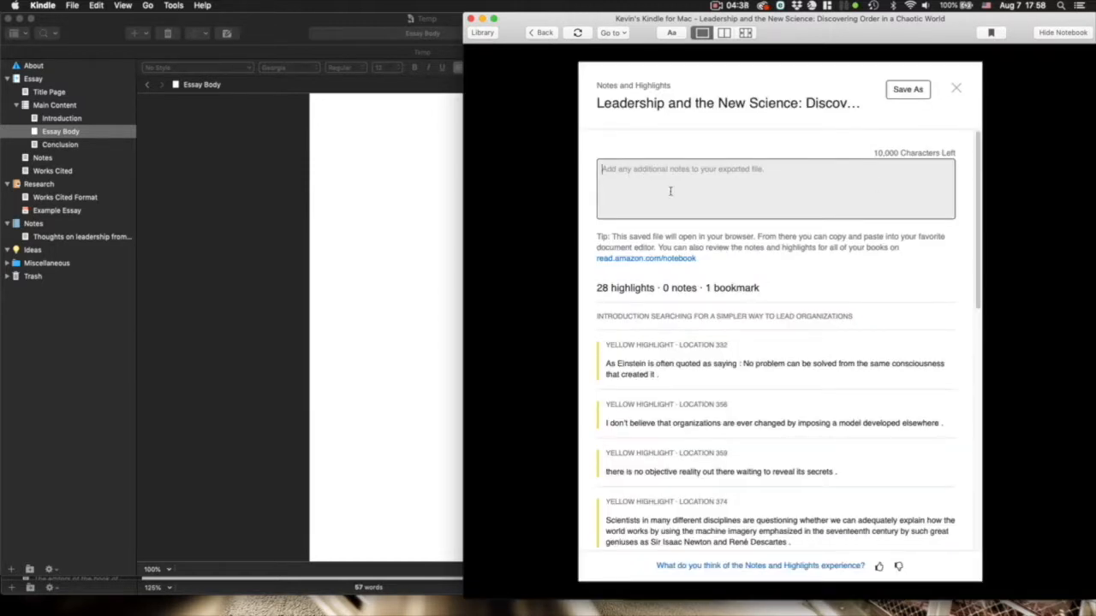
- Scroll through the exported highlights notebook open in Safari
{"action": "scroll", "coordinate": [679, 368], "scroll_direction": "down", "scroll_amount": 10}
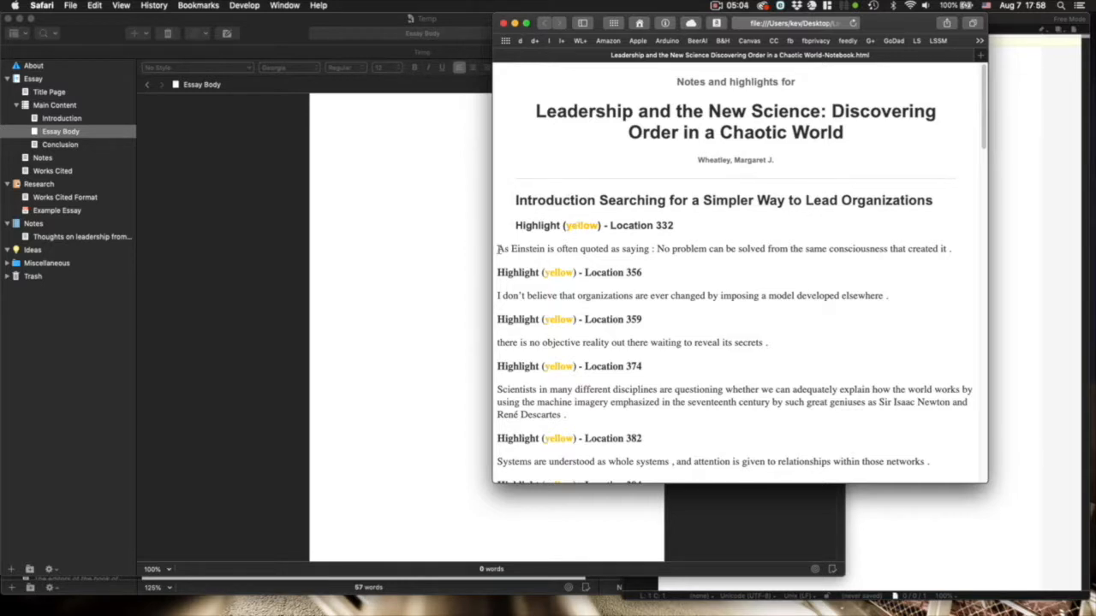
- Copy the Location 332 Einstein highlight and paste it into a new text document in Ideas
{"action": "left_click_drag", "start_coordinate": [515, 225], "coordinate": [941, 262]}
{"action": "key", "text": "super+c"}
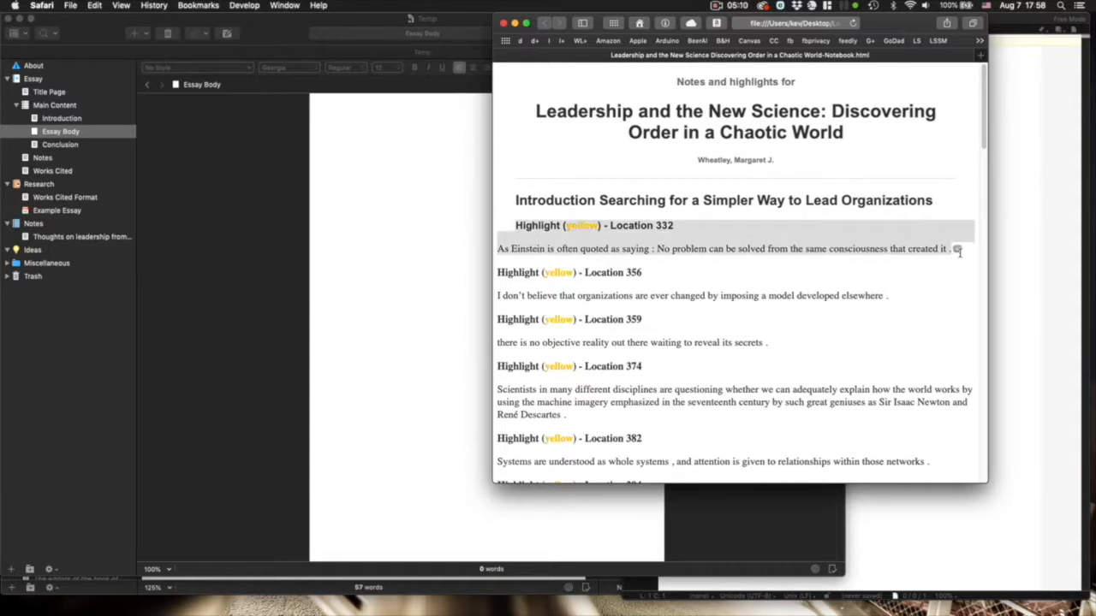
{"action": "left_click", "coordinate": [398, 188]}
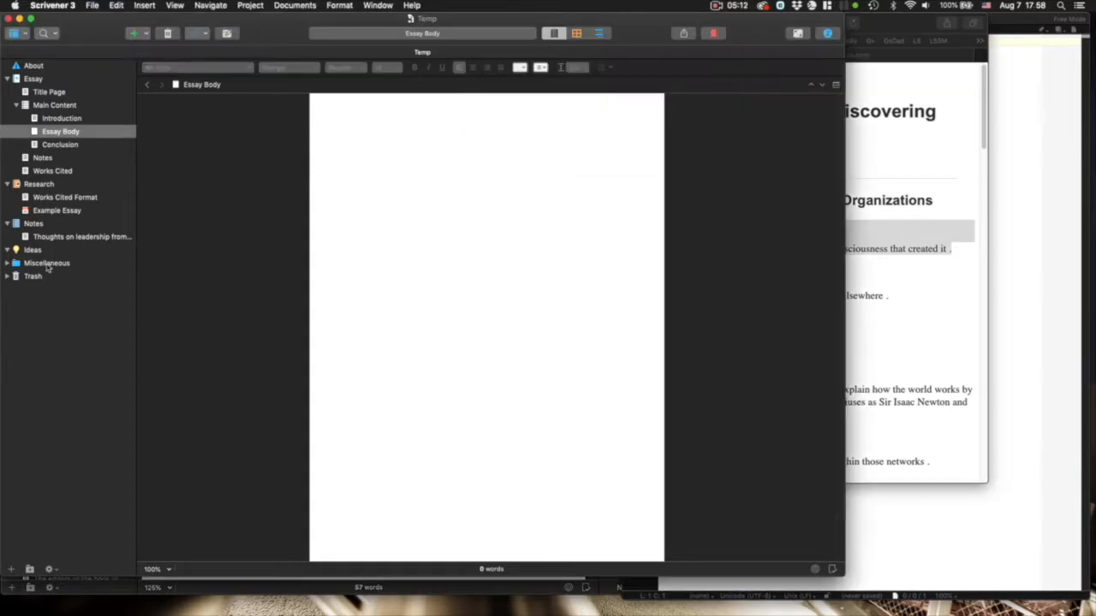
{"action": "left_click", "coordinate": [32, 250]}
{"action": "right_click", "coordinate": [32, 250]}
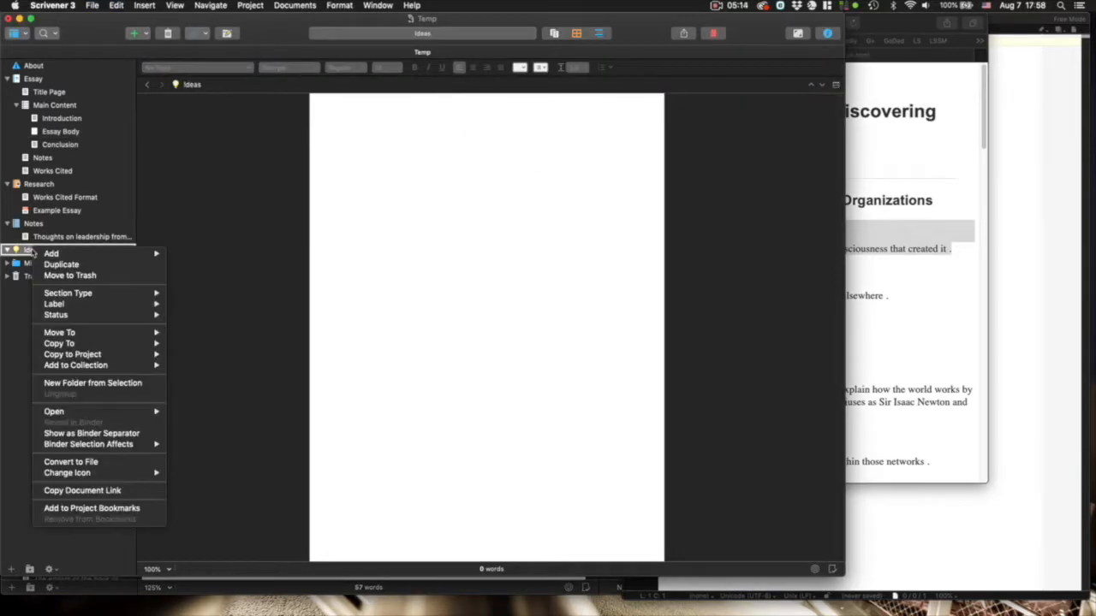
{"action": "mouse_move", "coordinate": [55, 255]}
{"action": "left_click", "coordinate": [219, 254]}
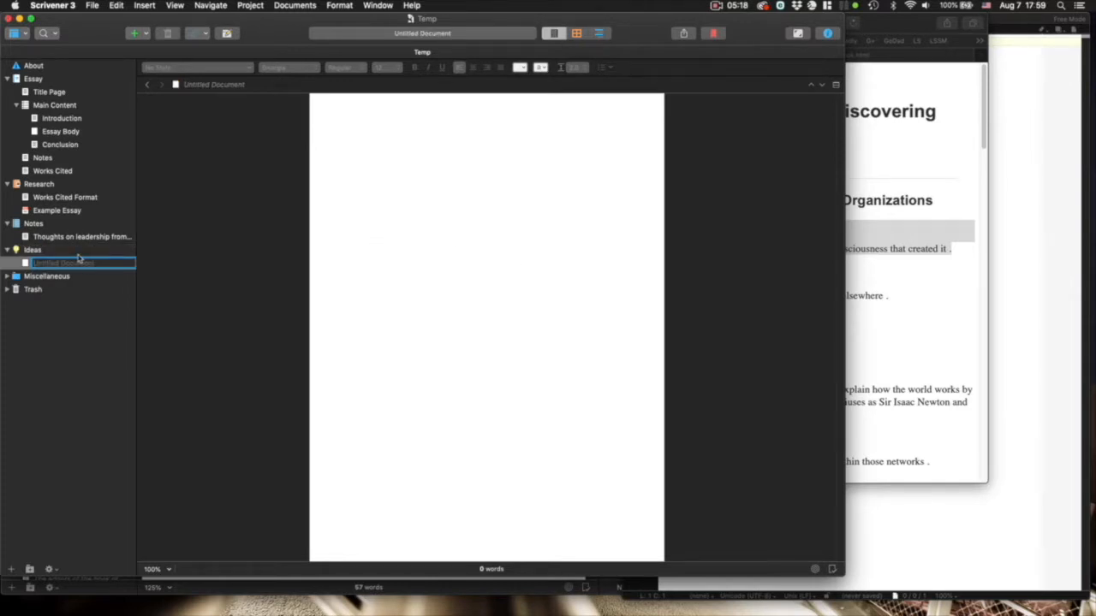
{"action": "type", "text": "I"}
{"action": "key", "text": "BackSpace"}
{"action": "key", "text": "BackSpace"}
{"action": "key", "text": "BackSpace"}
{"action": "key", "text": "BackSpace"}
{"action": "left_click", "coordinate": [429, 247]}
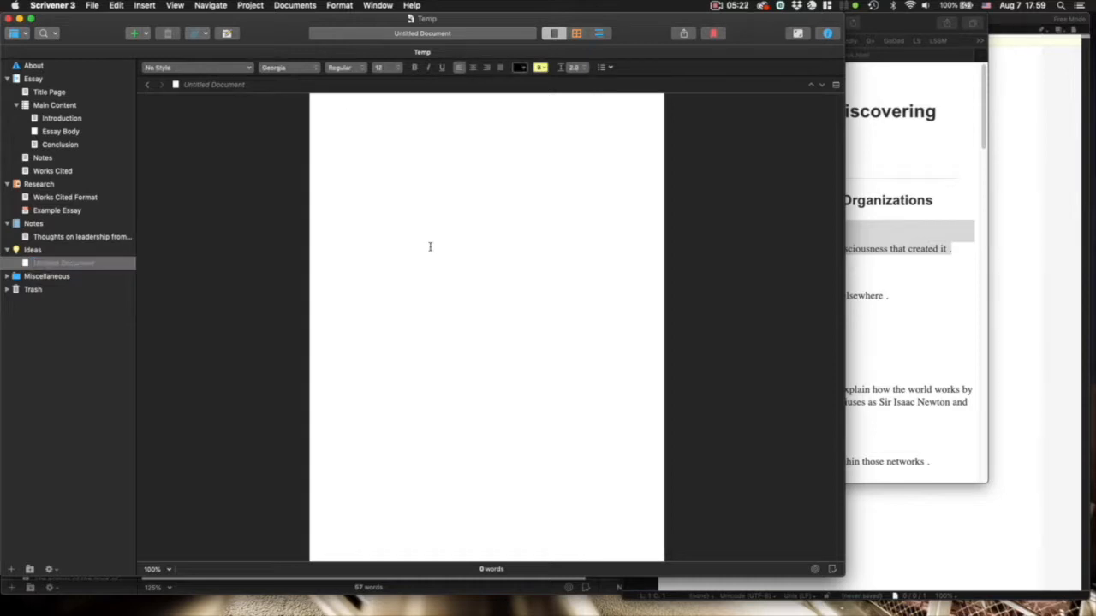
{"action": "key", "text": "super+v"}
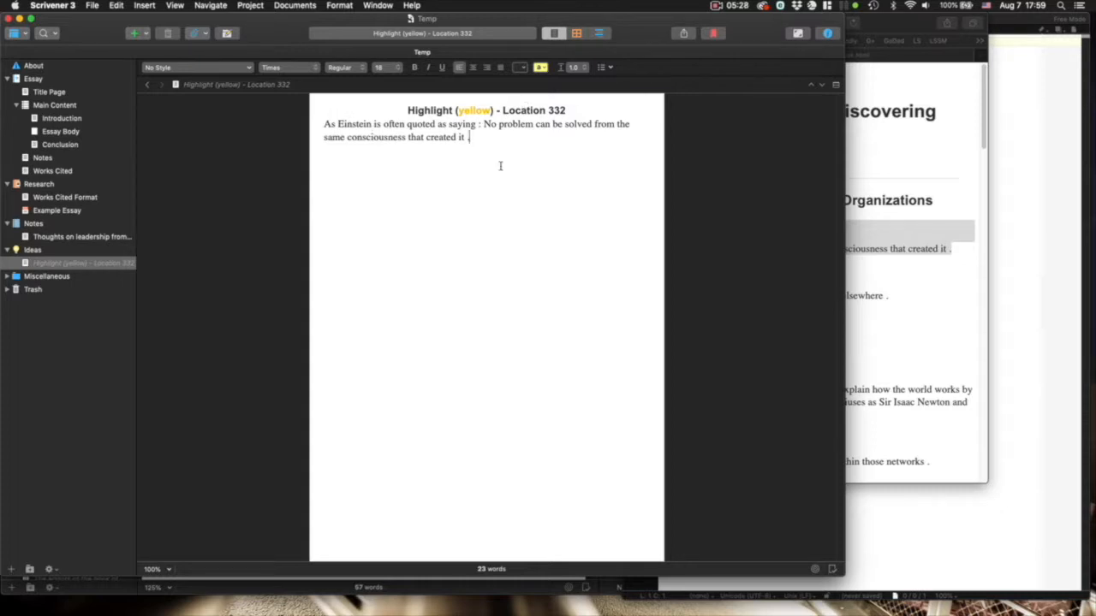
{"action": "left_click", "coordinate": [956, 294]}
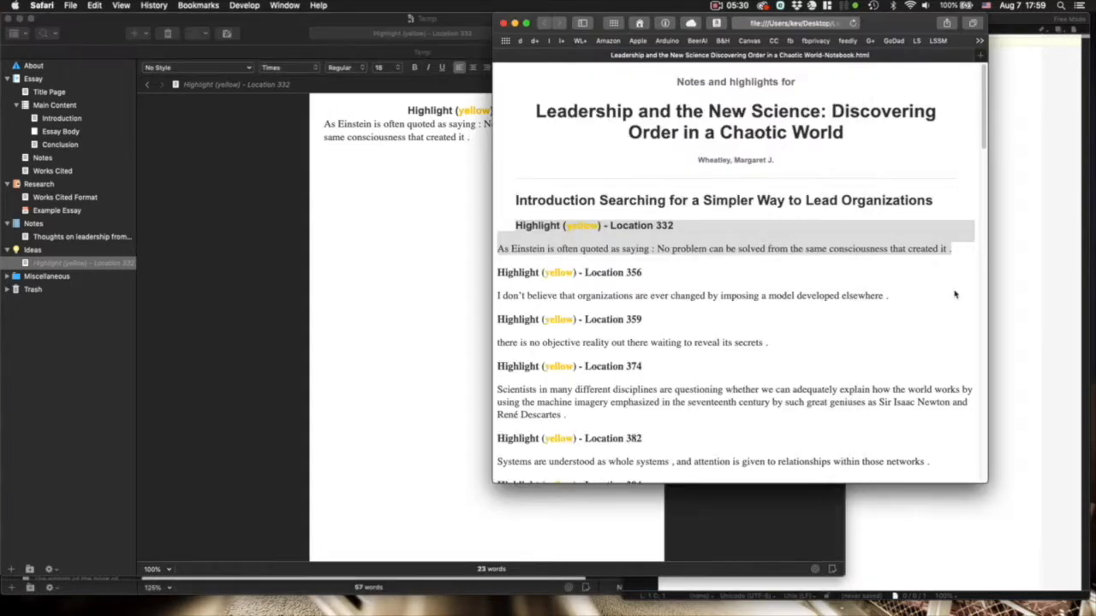
- Copy the Location 356 highlight and paste it into a second new document in Ideas
{"action": "left_click_drag", "start_coordinate": [498, 272], "coordinate": [896, 297]}
{"action": "key", "text": "super+c"}
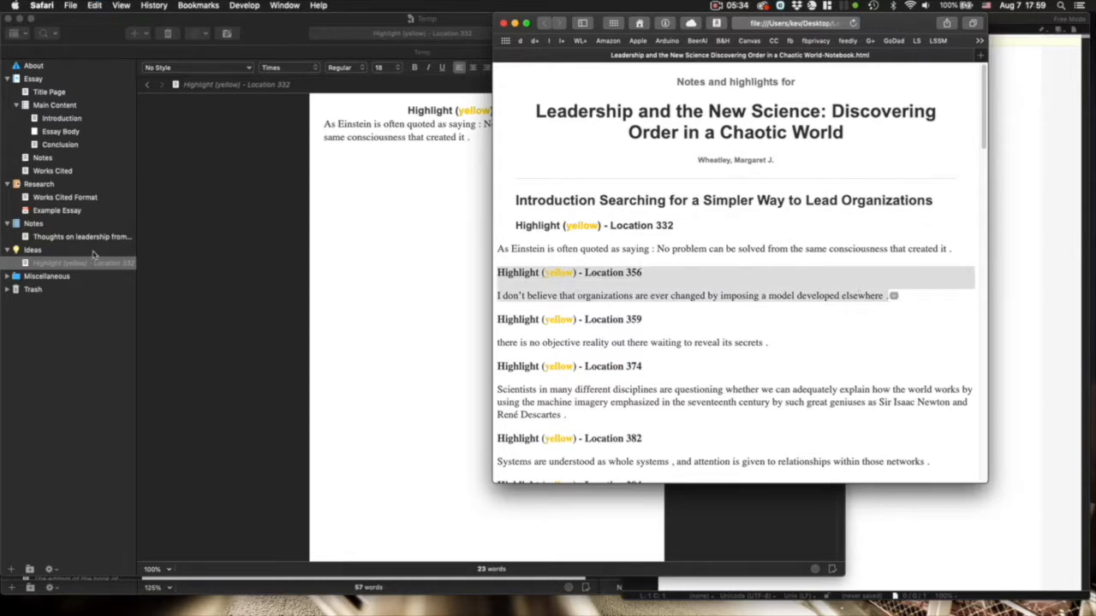
{"action": "left_click", "coordinate": [34, 250]}
{"action": "left_click", "coordinate": [34, 251]}
{"action": "right_click", "coordinate": [34, 251]}
{"action": "left_click", "coordinate": [10, 252]}
{"action": "left_click", "coordinate": [13, 252]}
{"action": "right_click", "coordinate": [14, 252]}
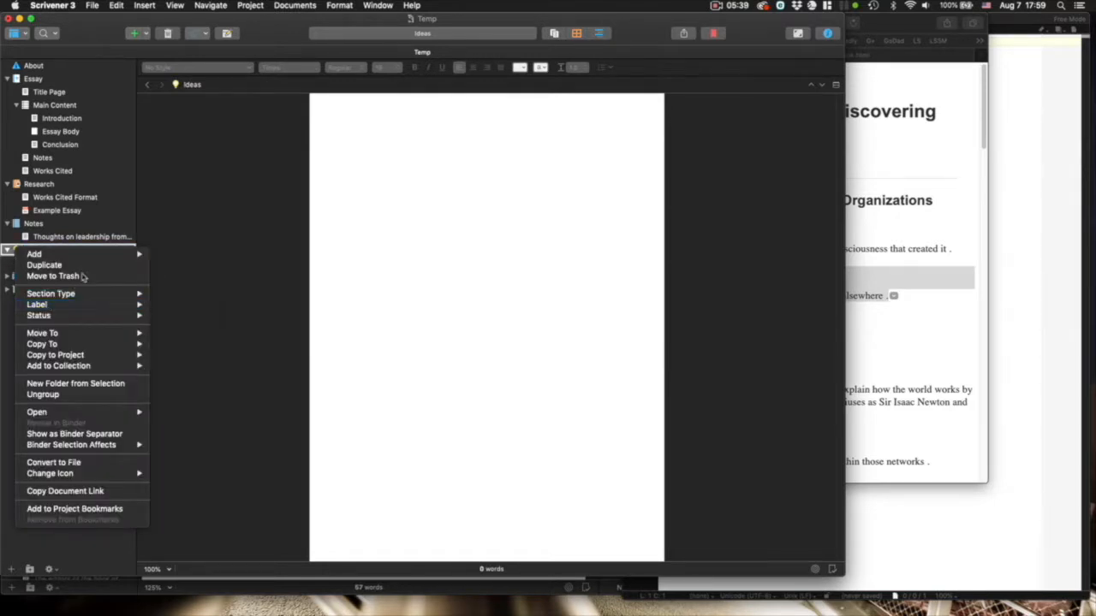
{"action": "mouse_move", "coordinate": [91, 259]}
{"action": "left_click", "coordinate": [197, 254]}
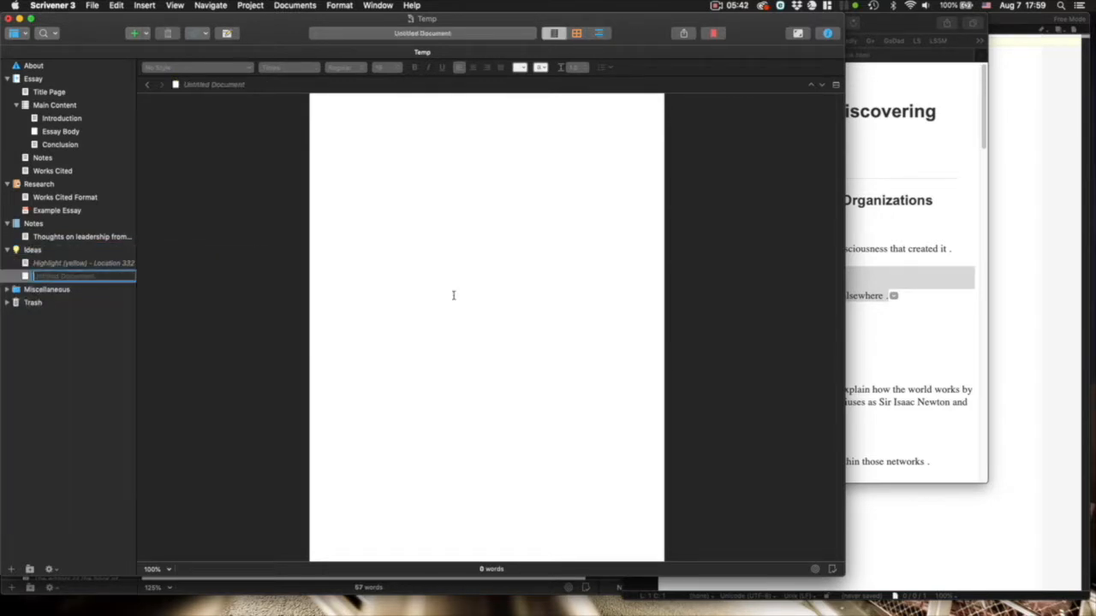
{"action": "left_click", "coordinate": [408, 287]}
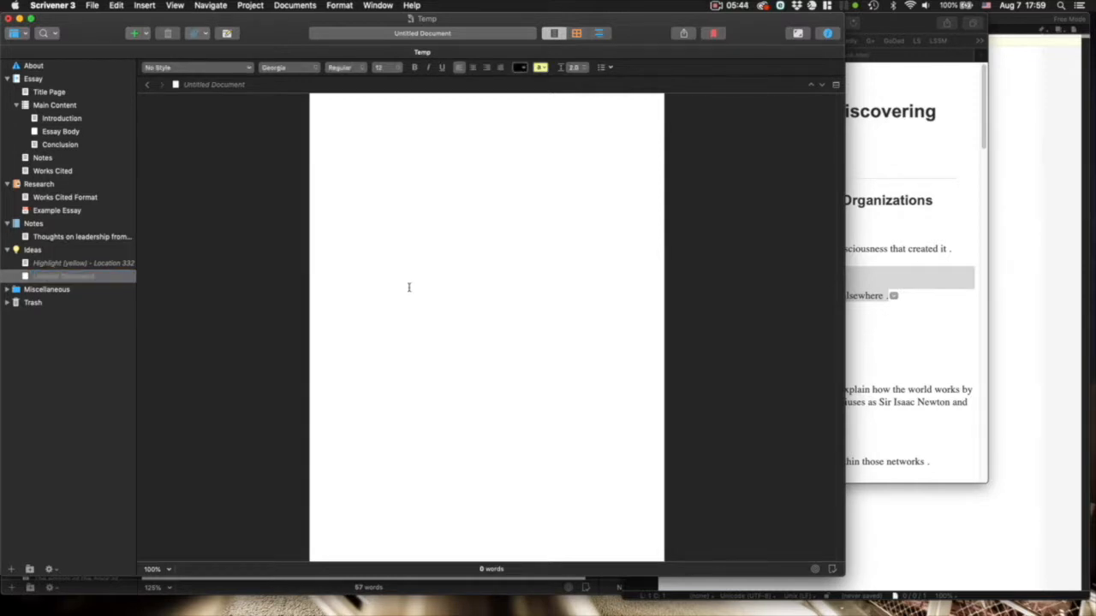
{"action": "key", "text": "super+v"}
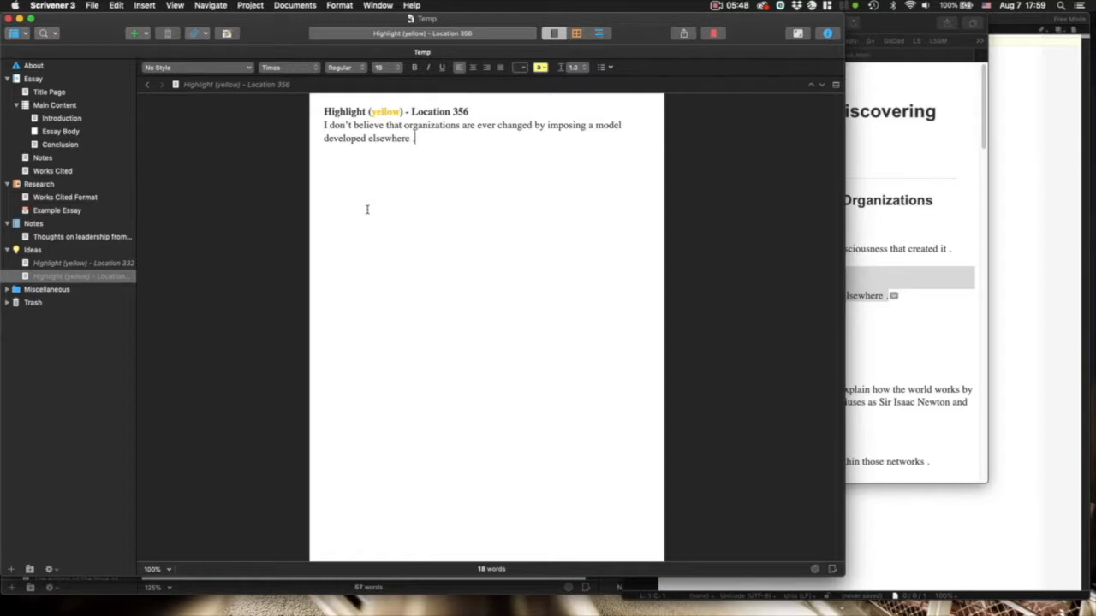
- Title that snippet 'imposing', then switch to the Location 332 snippet
{"action": "left_click", "coordinate": [324, 113]}
{"action": "key", "text": "Return"}
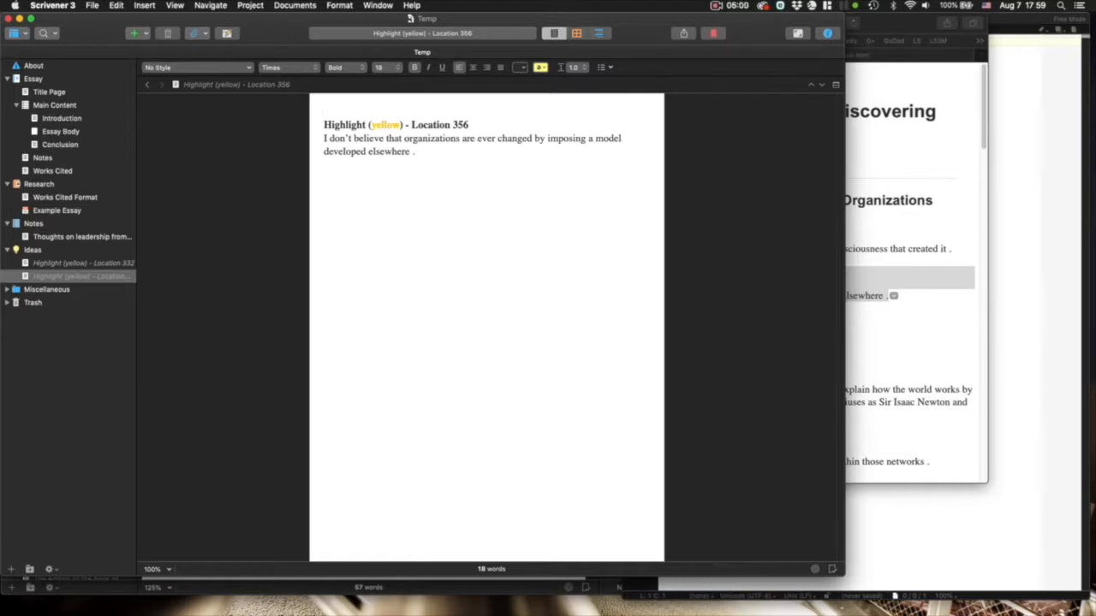
{"action": "type", "text": "imposing"}
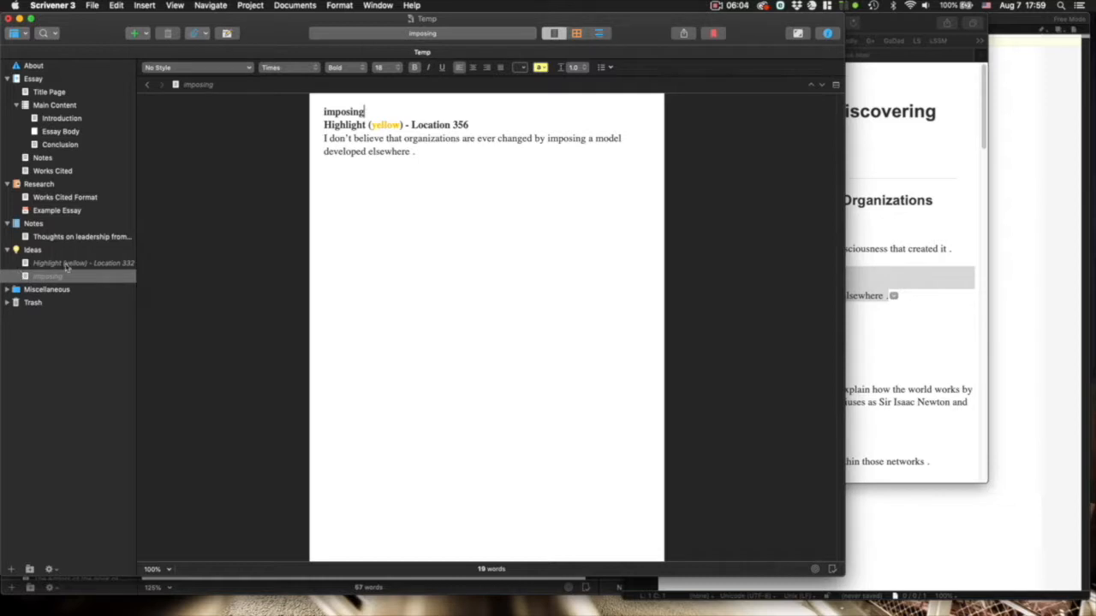
{"action": "left_click", "coordinate": [53, 263]}
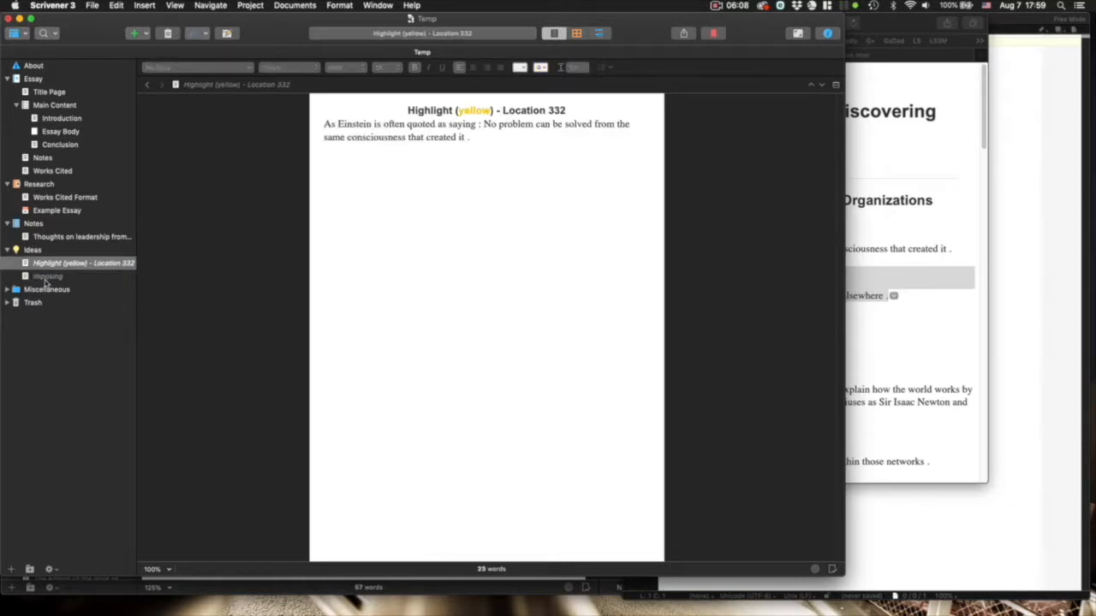
- Copy the book's entire highlights notebook from Safari into a new untitled BBEdit document
{"action": "left_click", "coordinate": [886, 235]}
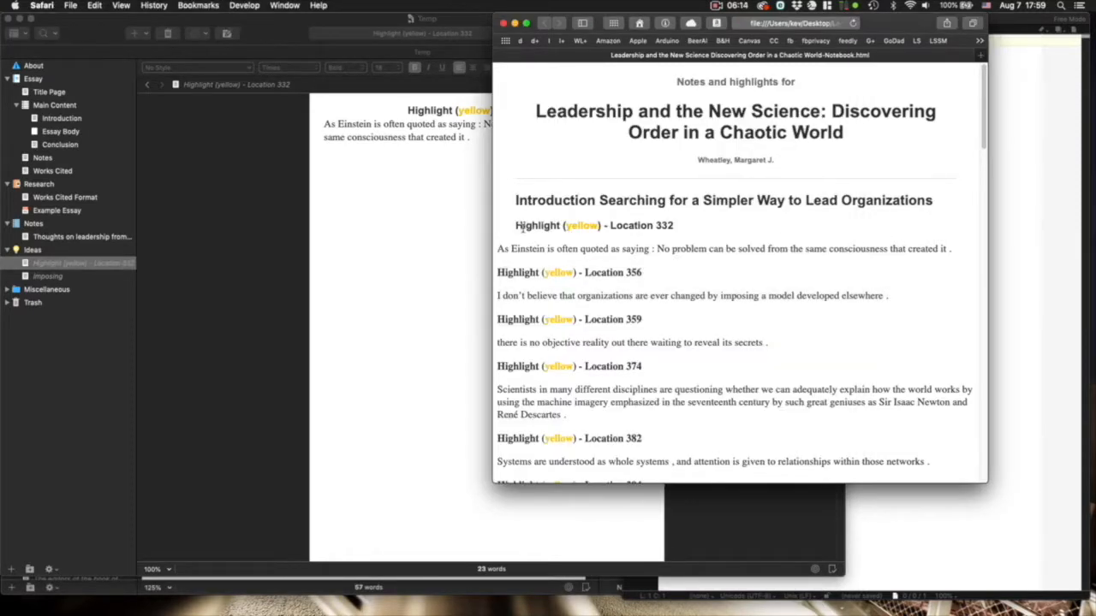
{"action": "scroll", "coordinate": [529, 241], "scroll_direction": "down", "scroll_amount": 15}
{"action": "left_click_drag", "start_coordinate": [699, 555], "coordinate": [698, 554]}
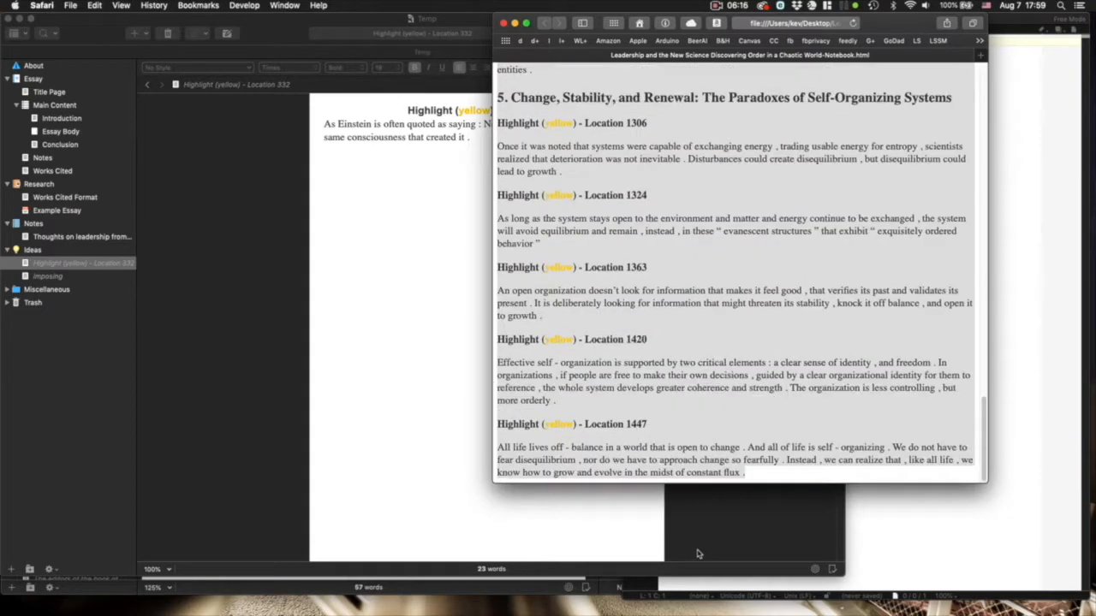
{"action": "key", "text": "super+c"}
{"action": "left_click", "coordinate": [974, 507]}
{"action": "key", "text": "super+v"}
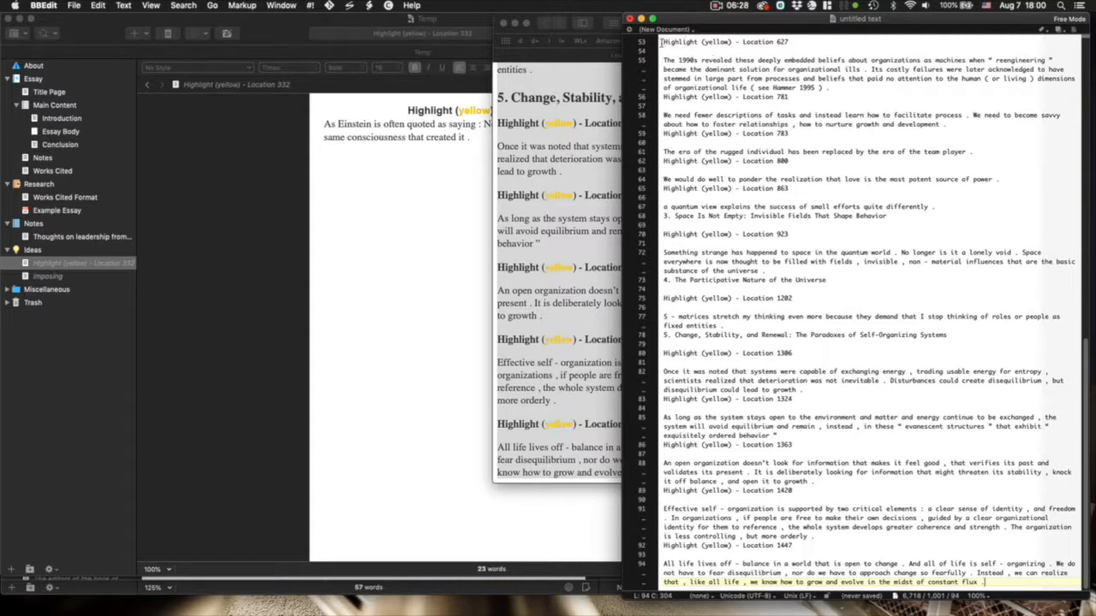
- Put the cursor in the pasted highlight notes and bring up BBEdit's Find window
{"action": "scroll", "coordinate": [581, 138], "scroll_direction": "up", "scroll_amount": 20}
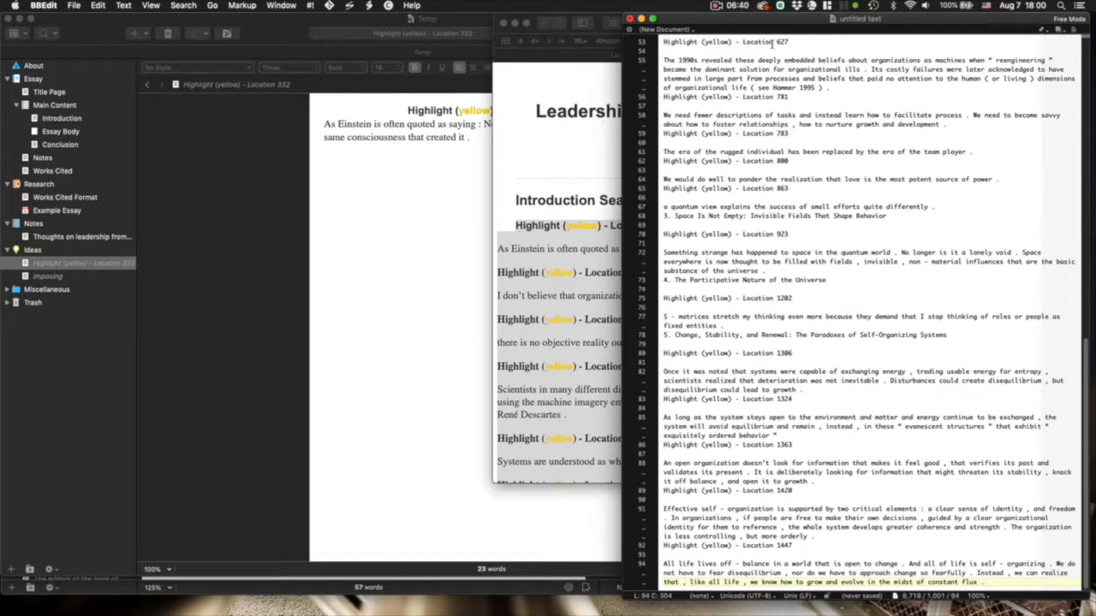
{"action": "left_click", "coordinate": [682, 52]}
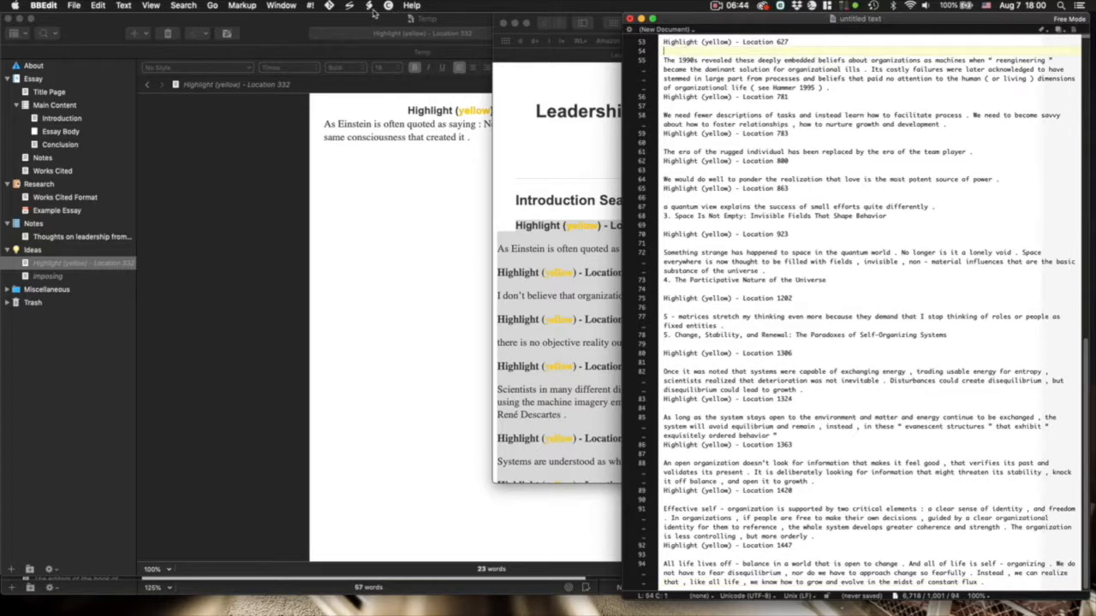
{"action": "key", "text": "super+f"}
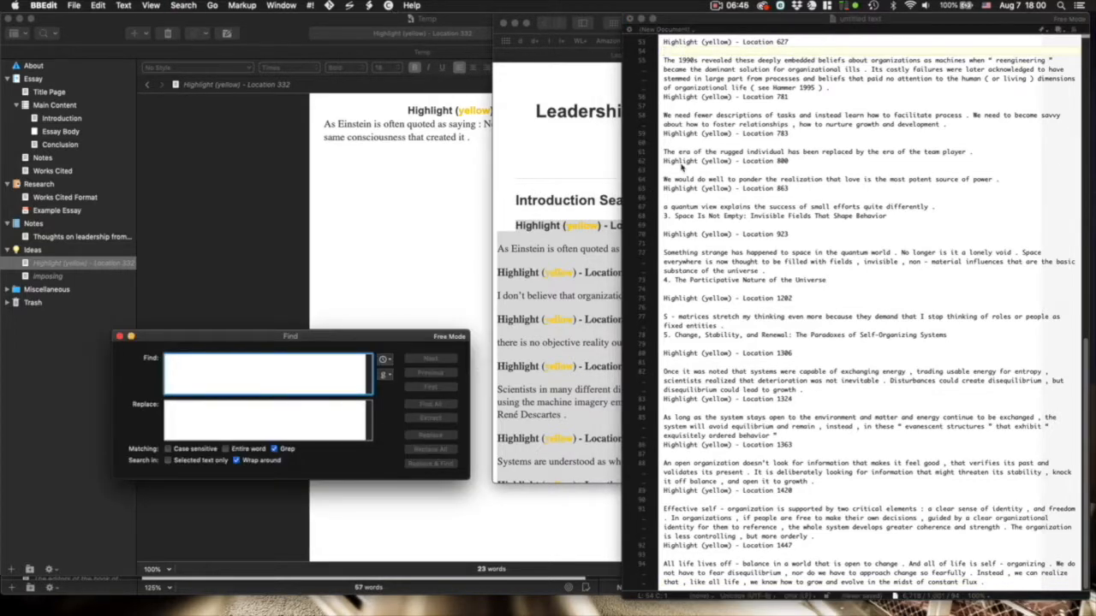
- Grep-replace every 'Highlight (yellow) - Location' label with 'Wheatley,' followed by the location number
{"action": "left_click", "coordinate": [737, 58]}
{"action": "left_click_drag", "start_coordinate": [777, 42], "coordinate": [654, 43]}
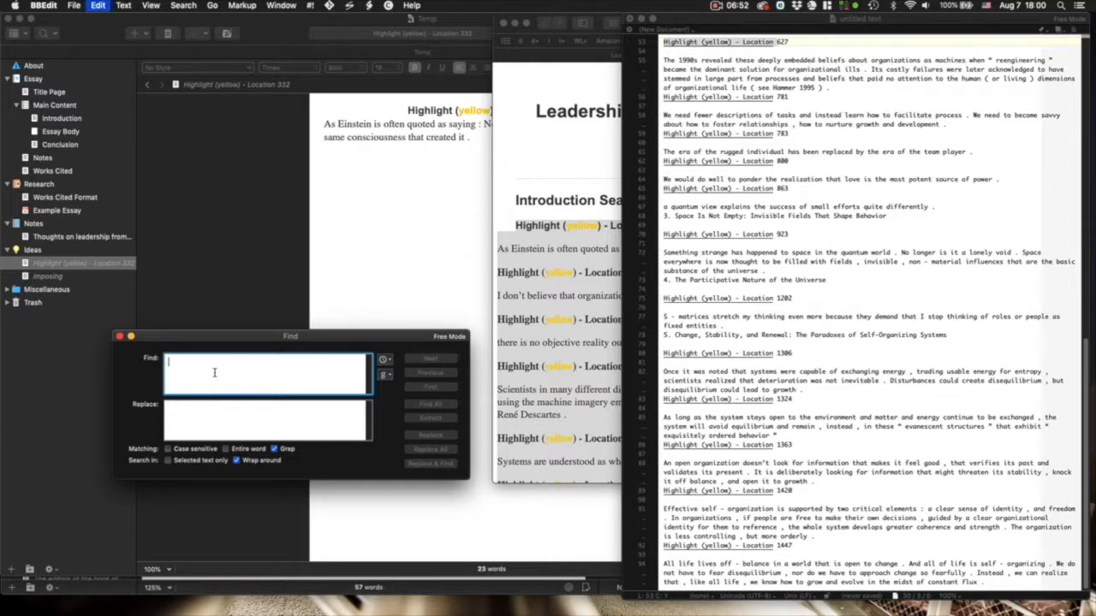
{"action": "key", "text": "super+v"}
{"action": "left_click", "coordinate": [224, 417]}
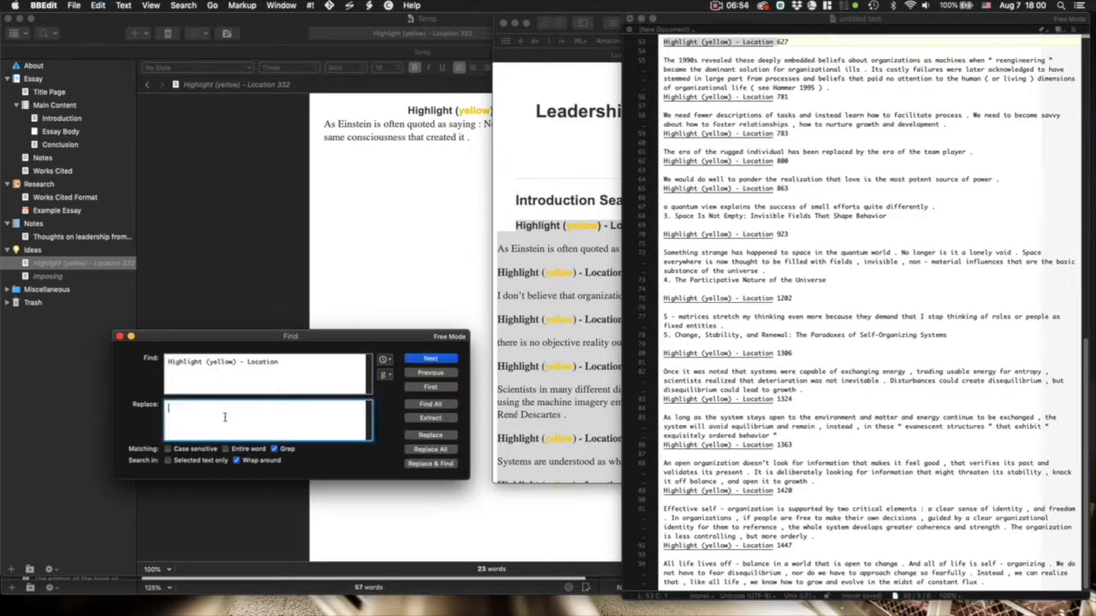
{"action": "type", "text": "\\"}
{"action": "type", "text": "heatley,"}
{"action": "left_click", "coordinate": [207, 362]}
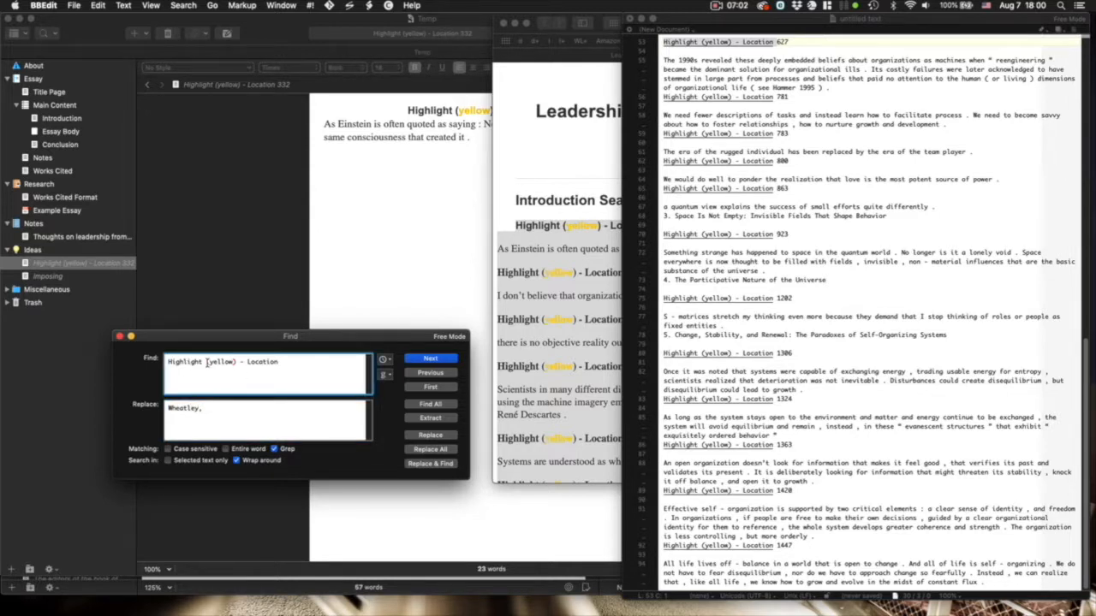
{"action": "type", "text": "\\"}
{"action": "type", "text": "\\"}
{"action": "left_click", "coordinate": [436, 449]}
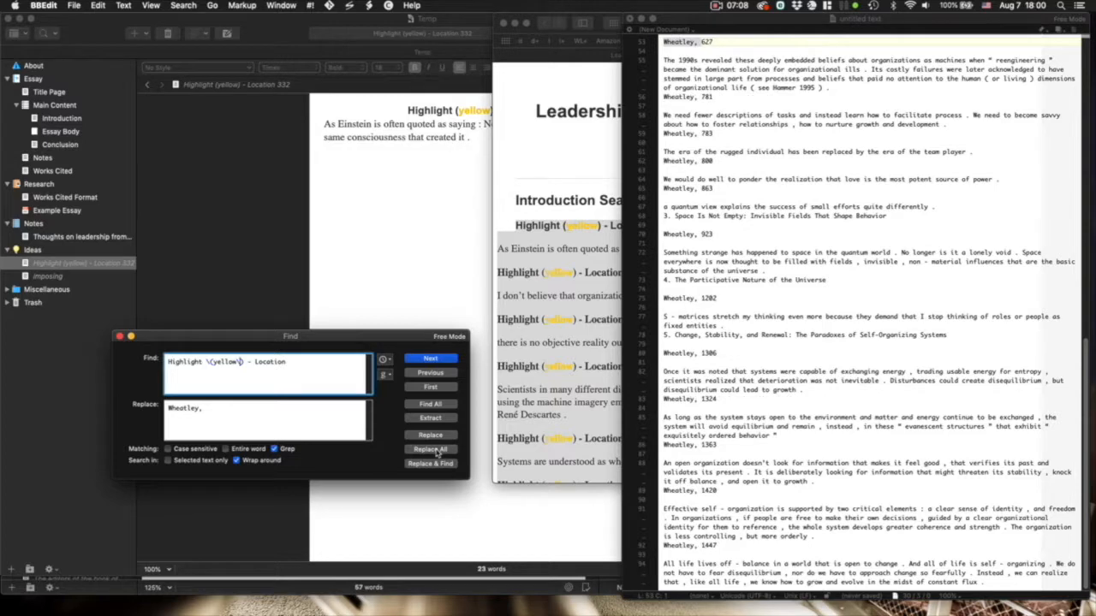
{"action": "scroll", "coordinate": [732, 158], "scroll_direction": "up", "scroll_amount": 10}
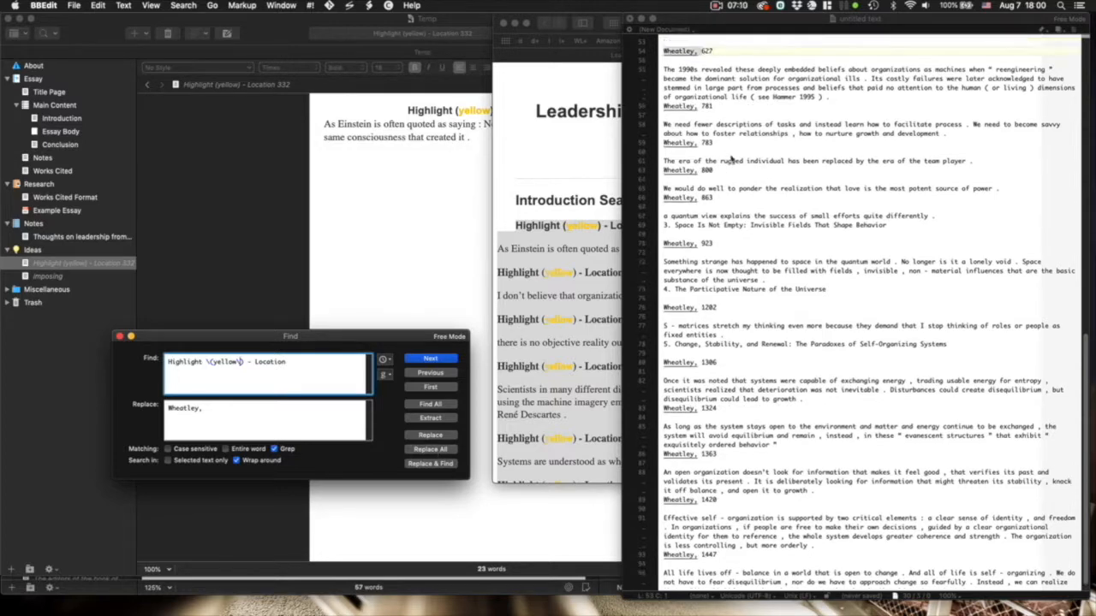
- Close the Find window and select the 'Wheatley, 374' citation with its Newton and Descartes quote
{"action": "left_click", "coordinate": [120, 336]}
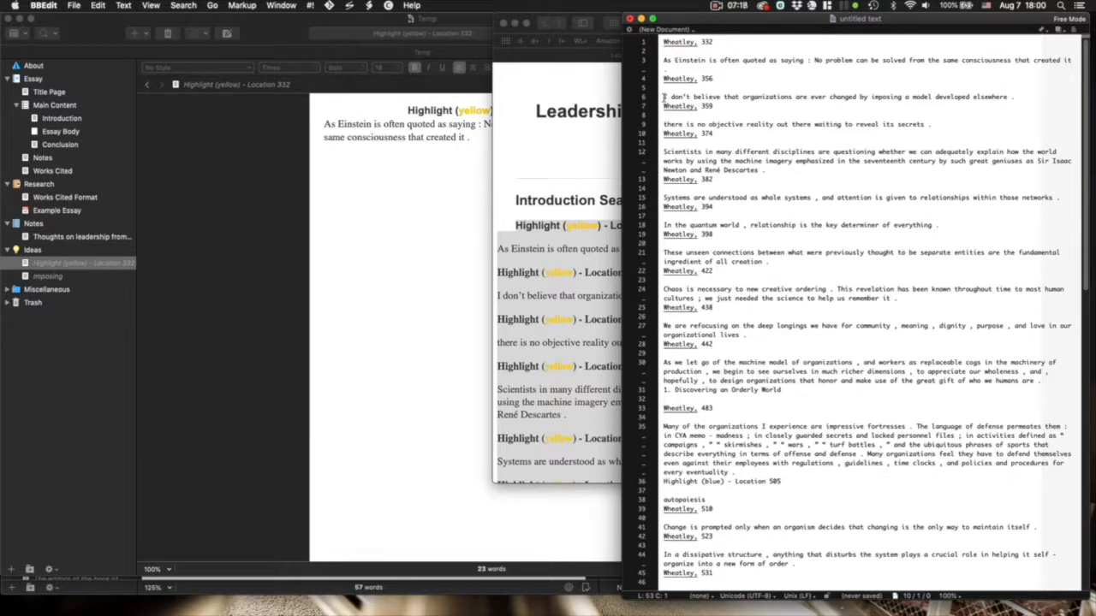
{"action": "left_click_drag", "start_coordinate": [665, 97], "coordinate": [720, 107]}
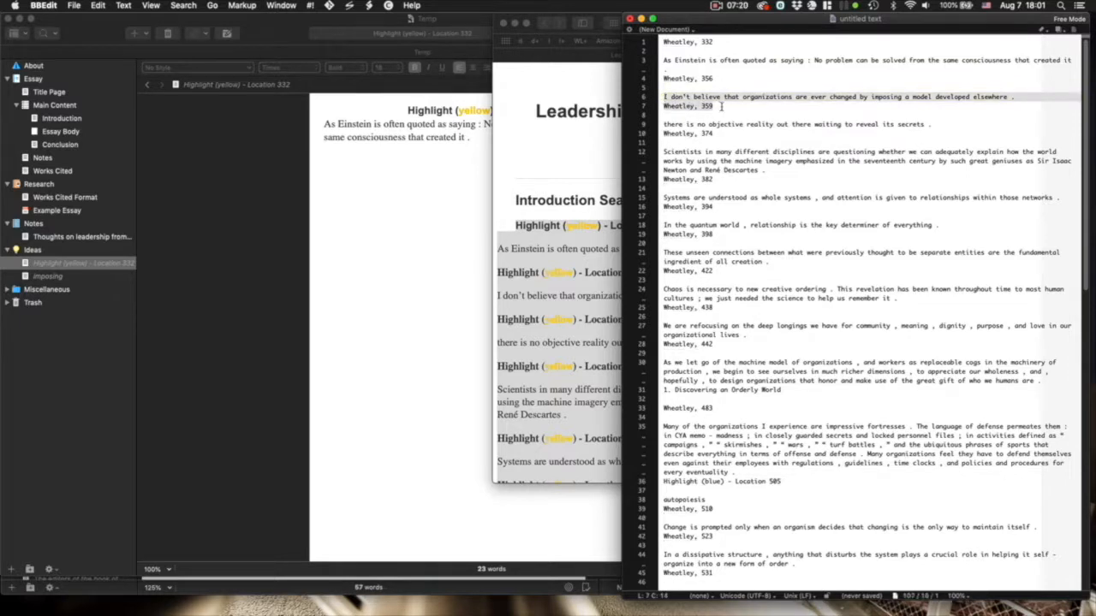
{"action": "left_click", "coordinate": [898, 49]}
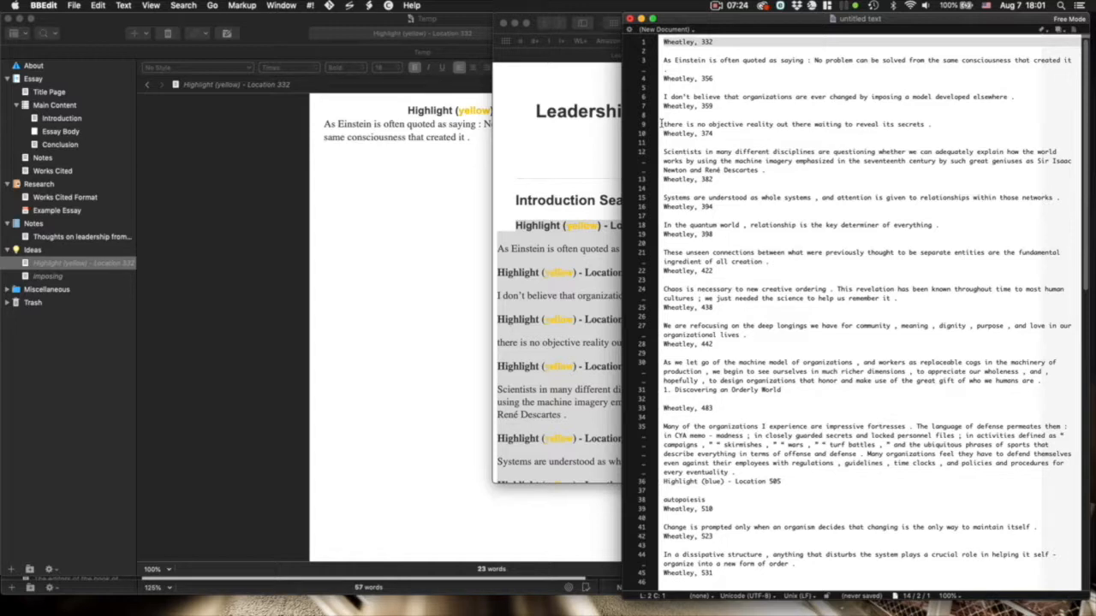
{"action": "left_click_drag", "start_coordinate": [661, 130], "coordinate": [783, 171]}
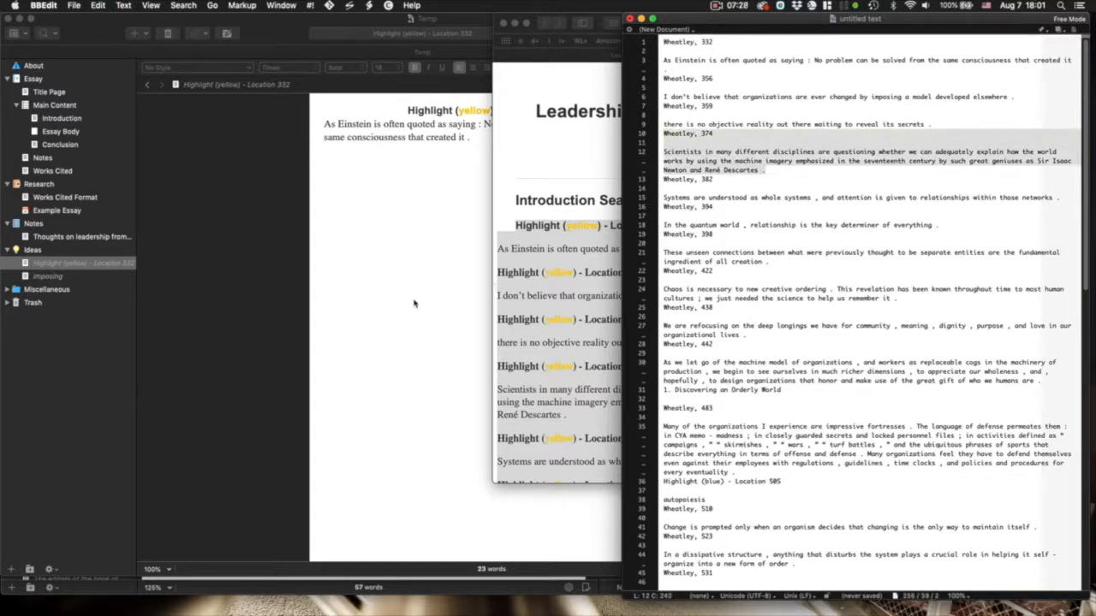
- Add a new 'Wheatley, 374' text document in Ideas containing the pasted Newton and Descartes quote
{"action": "left_click", "coordinate": [30, 249]}
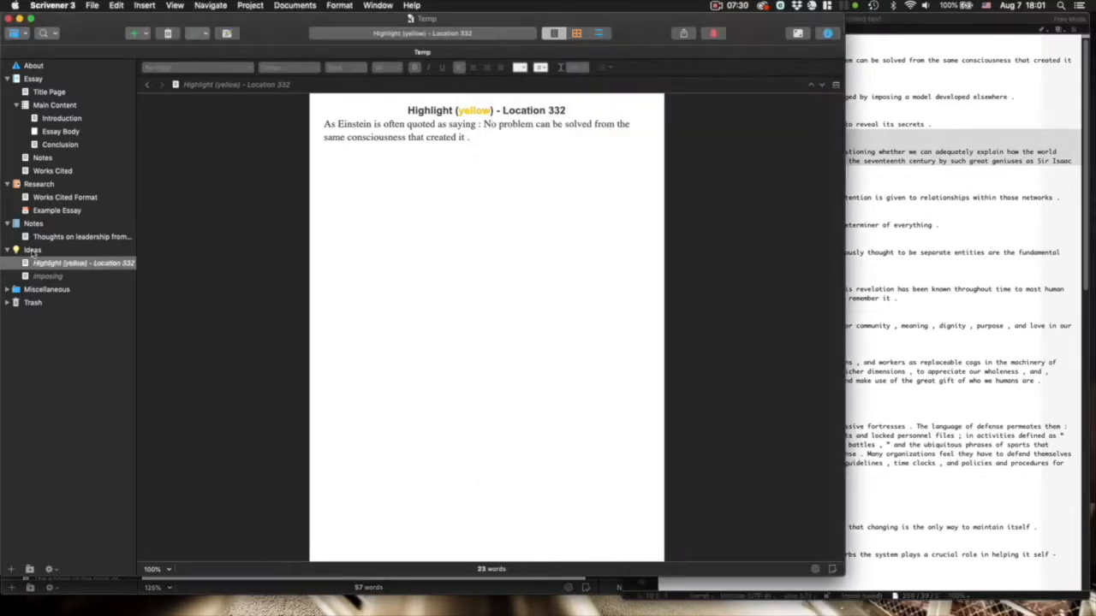
{"action": "left_click", "coordinate": [29, 250]}
{"action": "right_click", "coordinate": [30, 250]}
{"action": "mouse_move", "coordinate": [86, 254]}
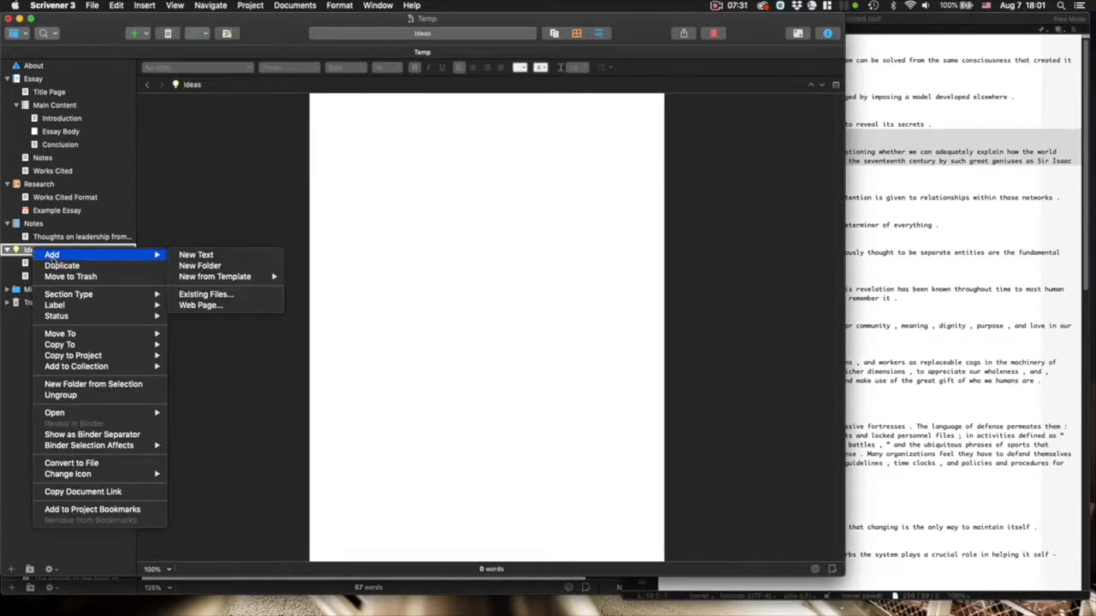
{"action": "left_click", "coordinate": [196, 254]}
{"action": "left_click", "coordinate": [406, 242]}
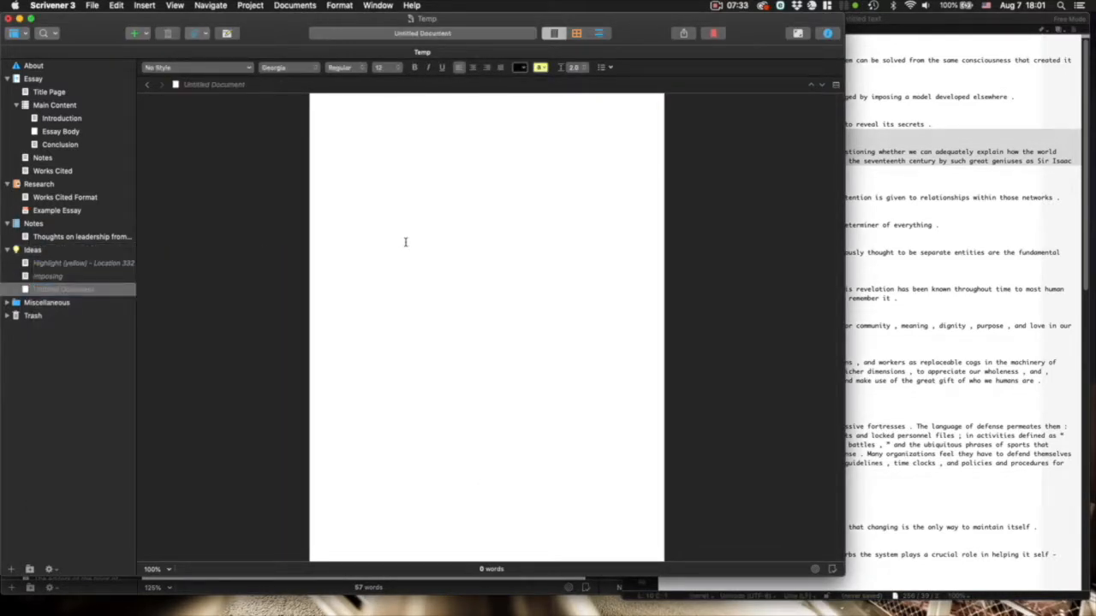
{"action": "key", "text": "super+v"}
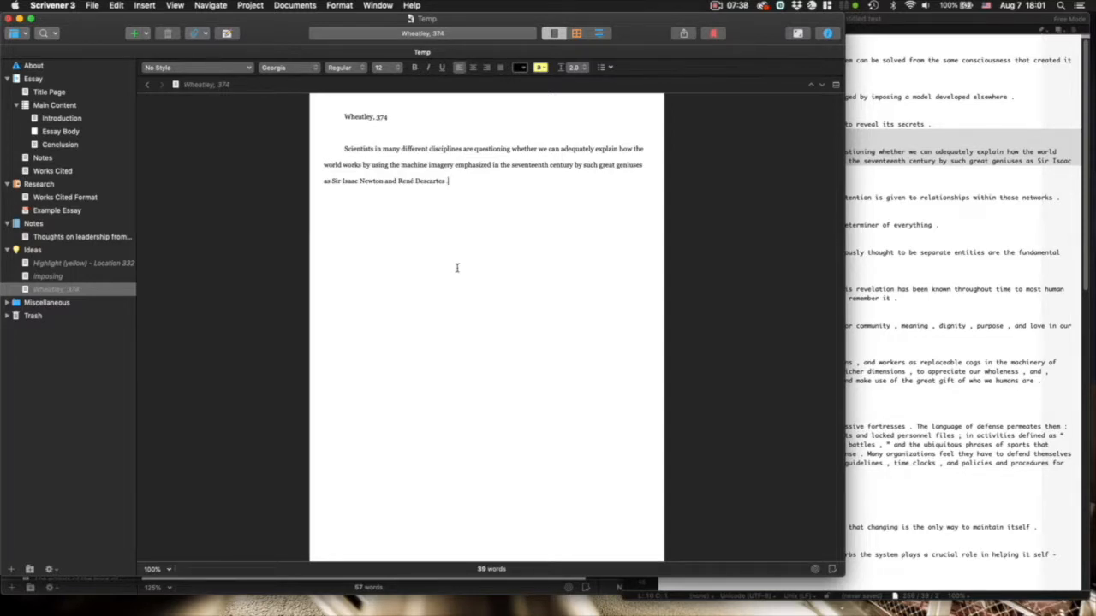
{"action": "left_click", "coordinate": [32, 250]}
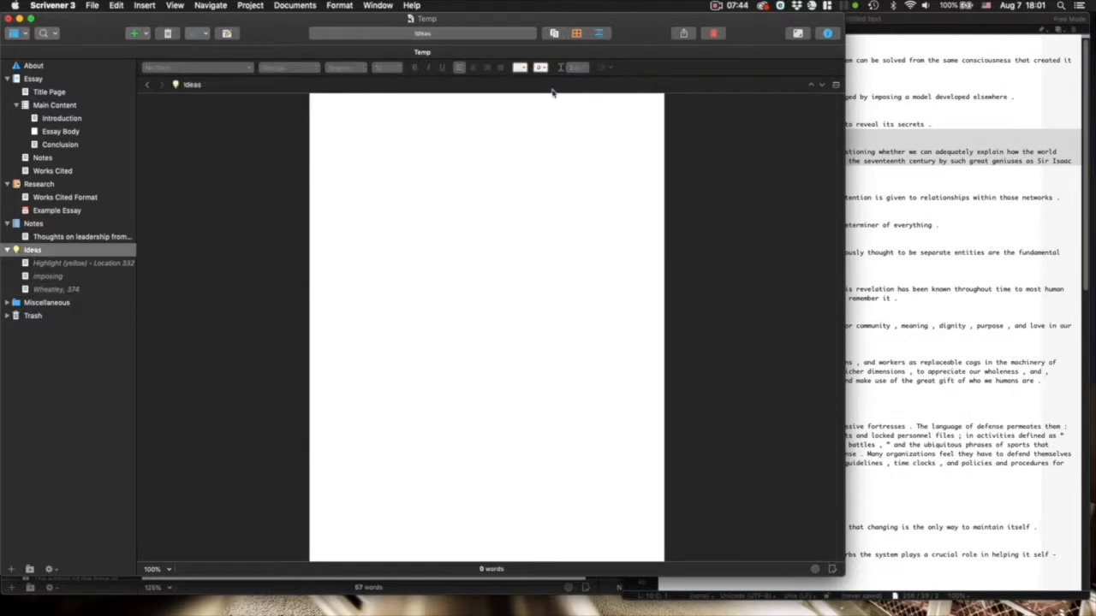
- Show Ideas as a corkboard and move the 374 card between the 332 and 'imposing' cards
{"action": "left_click", "coordinate": [576, 34]}
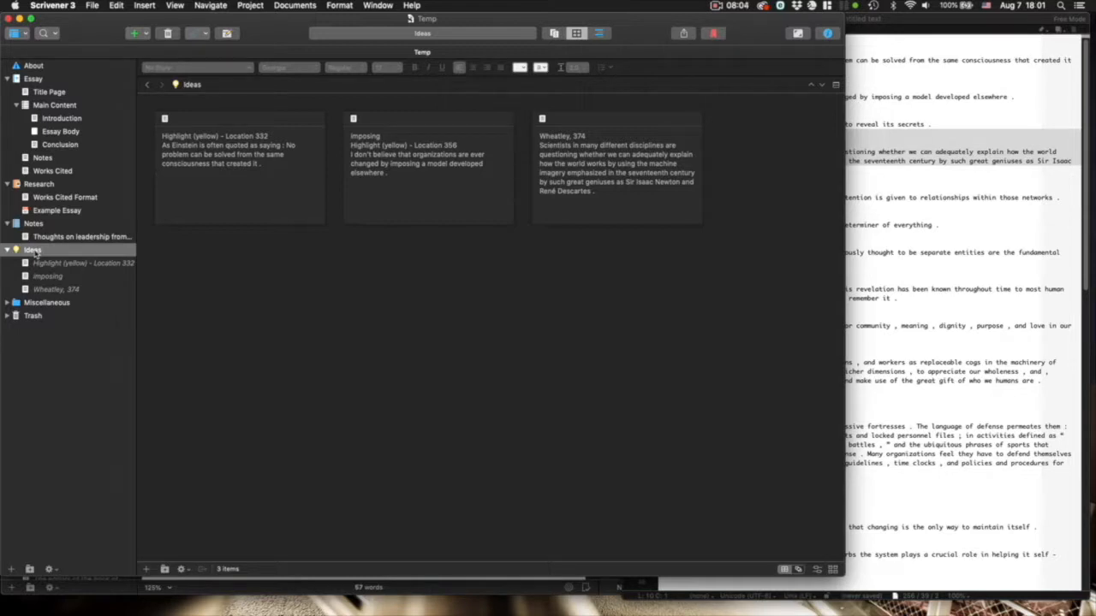
{"action": "left_click_drag", "start_coordinate": [637, 128], "coordinate": [414, 152]}
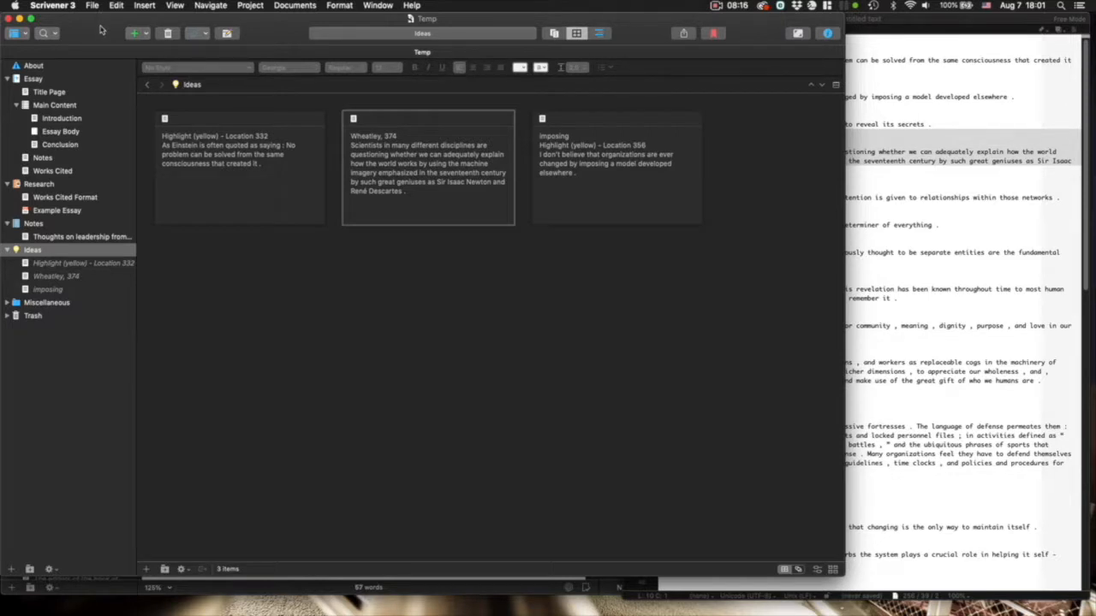
{"action": "left_click", "coordinate": [376, 5]}
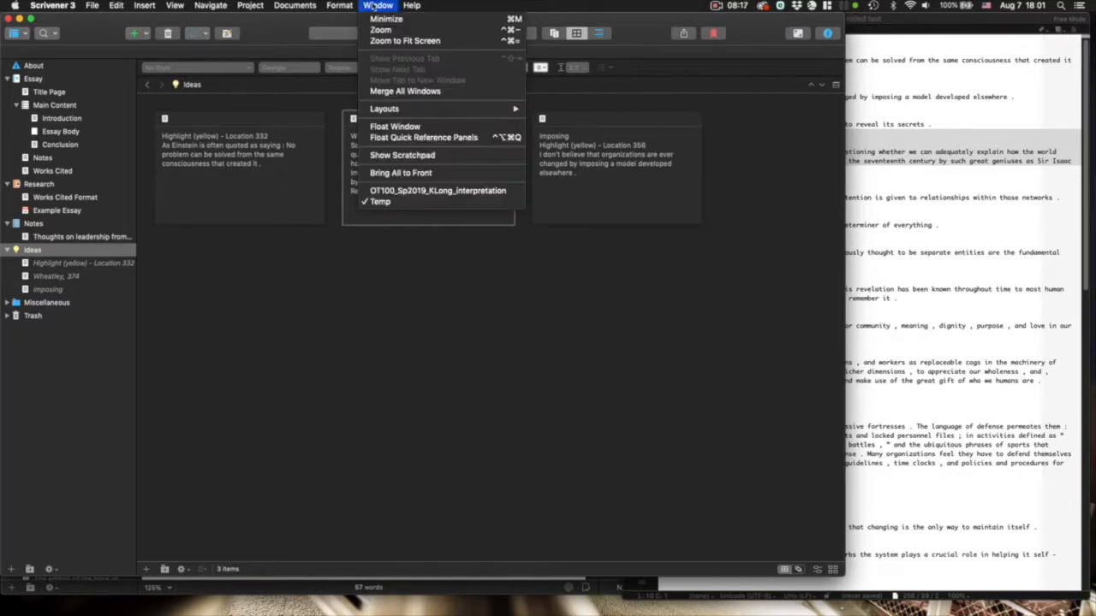
- Switch to the Amos interpretation project and browse its essay sections from First Page Header to Works Cited
{"action": "left_click", "coordinate": [416, 190]}
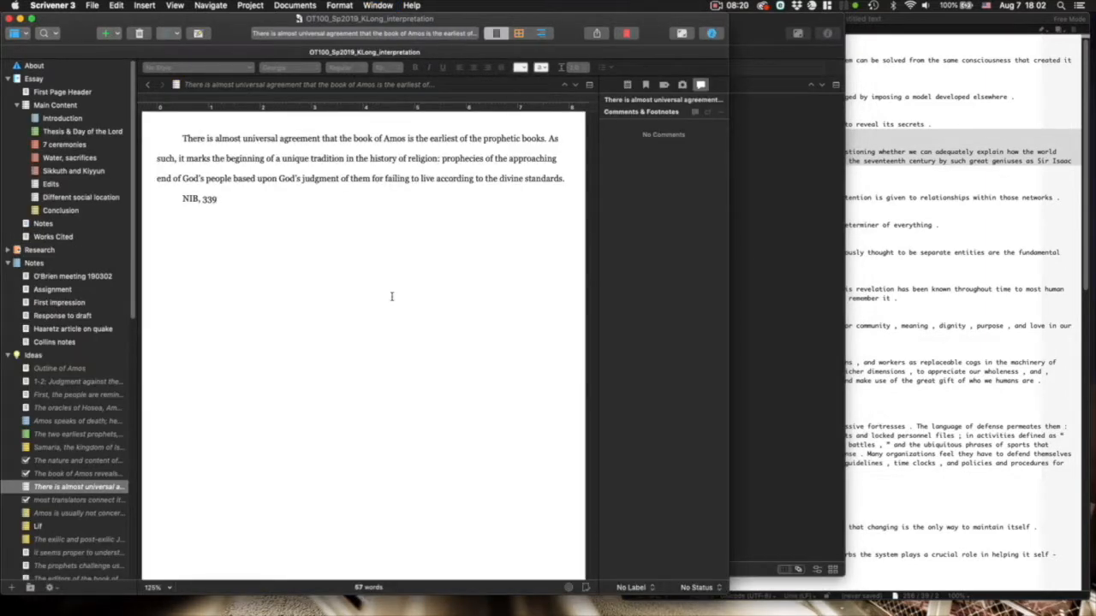
{"action": "left_click", "coordinate": [36, 80]}
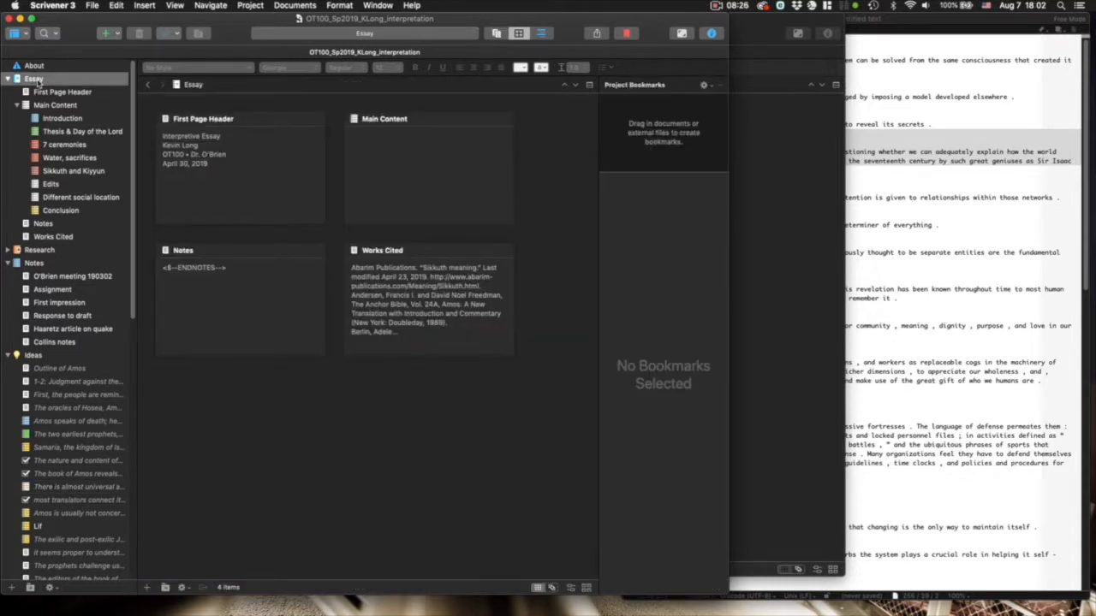
{"action": "left_click", "coordinate": [79, 95]}
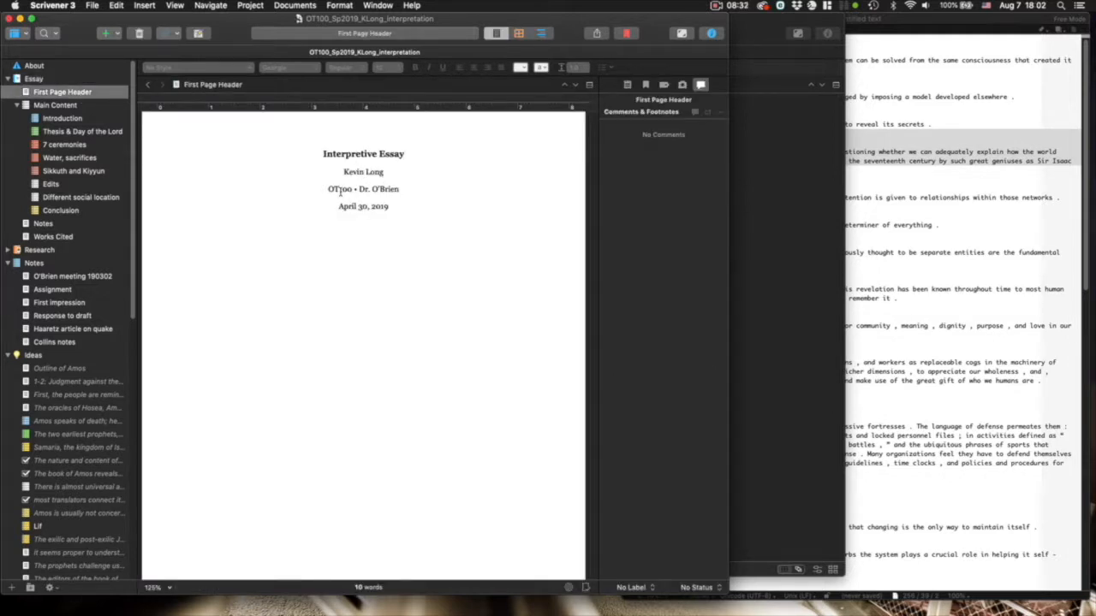
{"action": "left_click", "coordinate": [68, 119]}
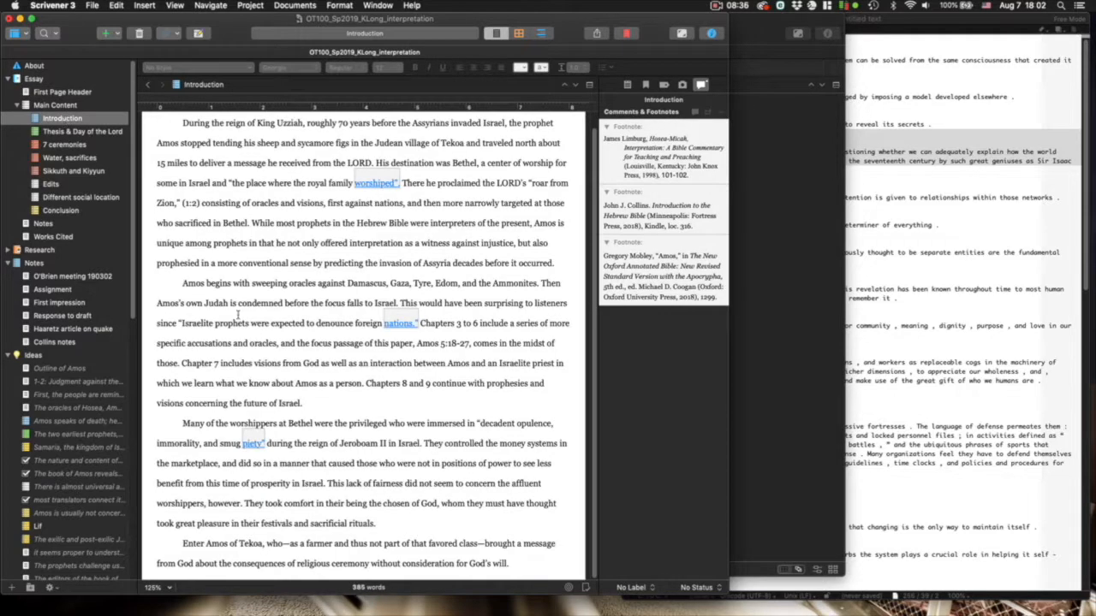
{"action": "left_click", "coordinate": [79, 132]}
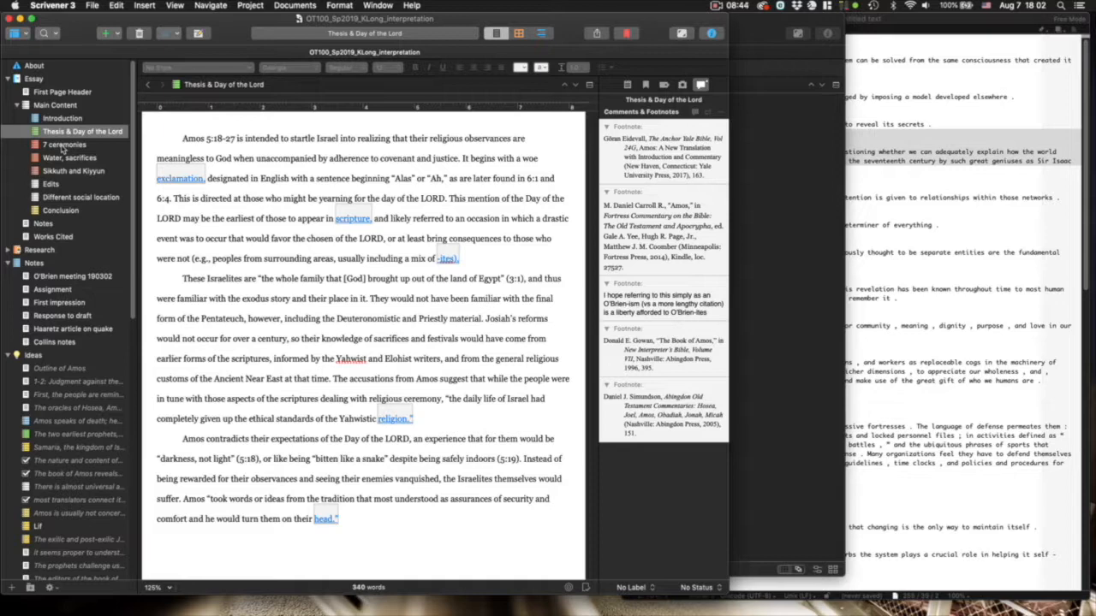
{"action": "left_click", "coordinate": [62, 146]}
{"action": "left_click", "coordinate": [64, 158]}
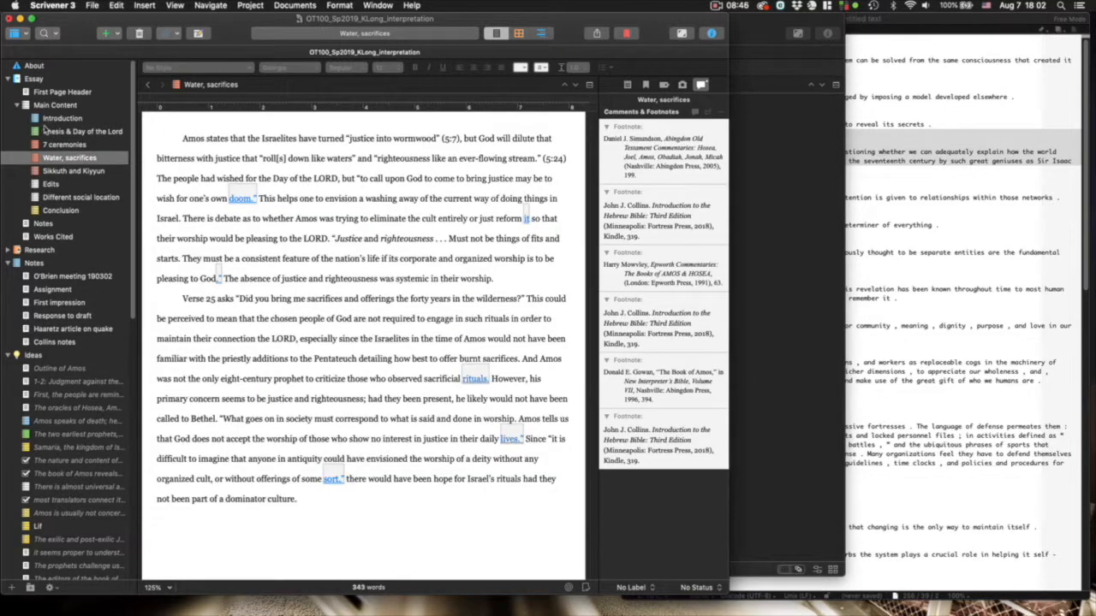
{"action": "left_click", "coordinate": [54, 237]}
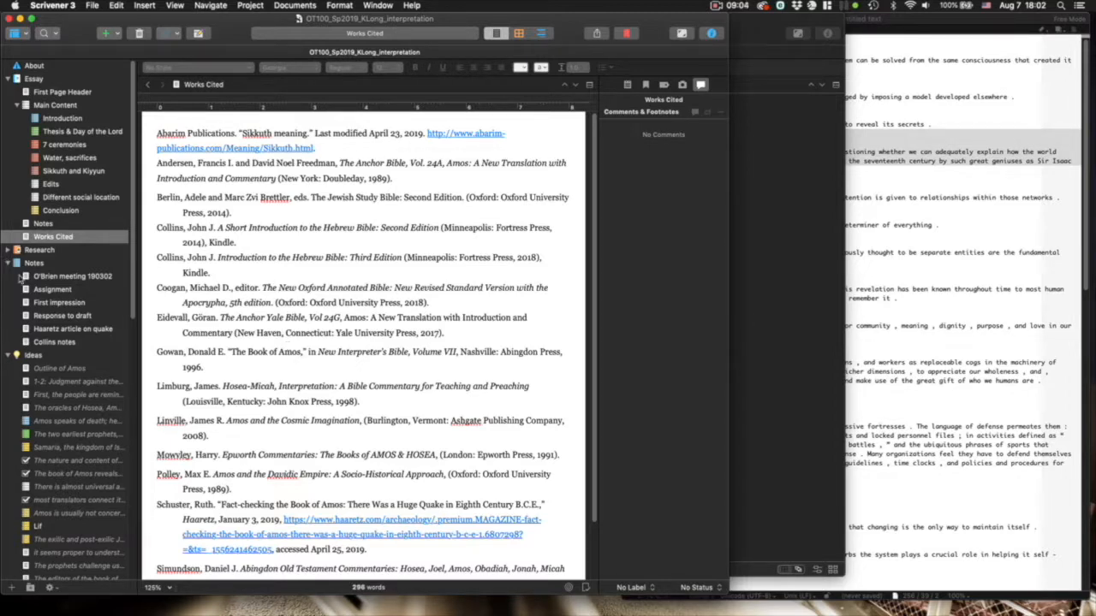
- Review the Assignment, First impression, Haaretz article on quake, and Collins notes documents
{"action": "left_click", "coordinate": [51, 290]}
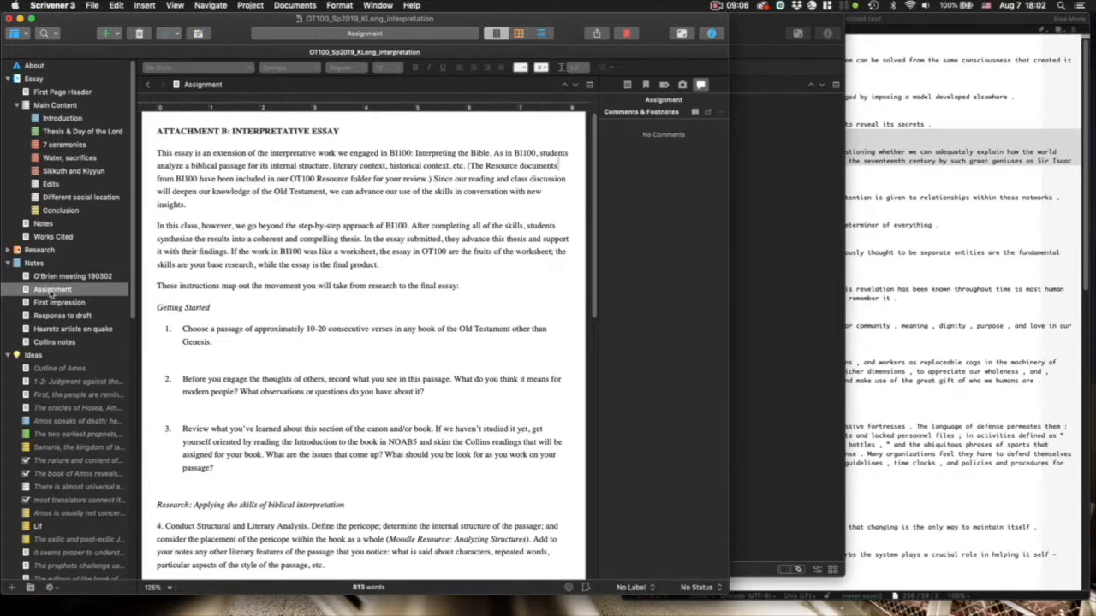
{"action": "scroll", "coordinate": [349, 242], "scroll_direction": "down", "scroll_amount": 5}
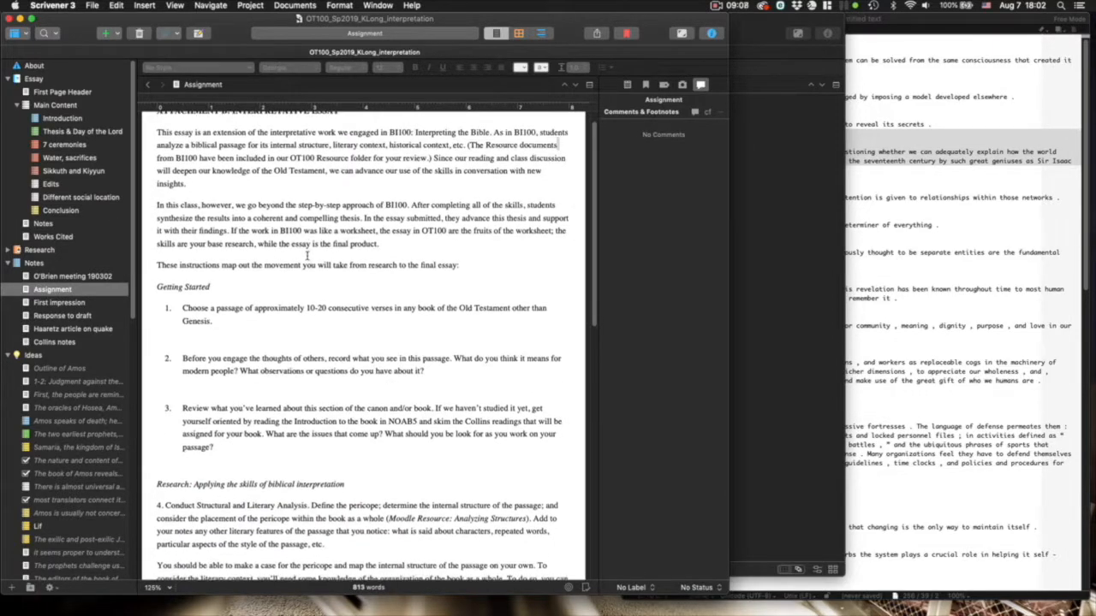
{"action": "left_click", "coordinate": [75, 303]}
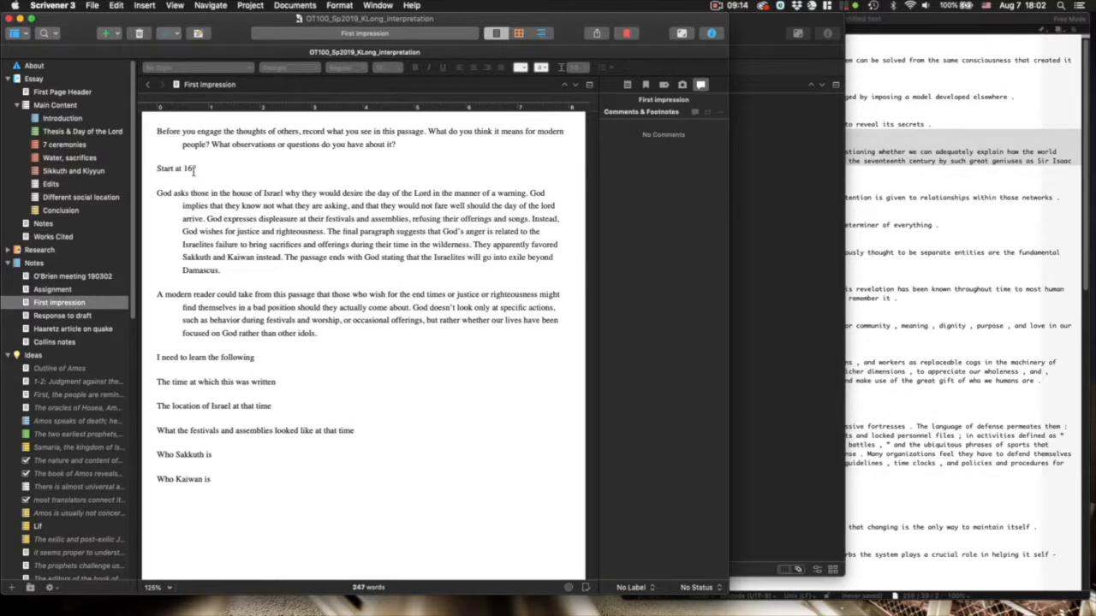
{"action": "left_click", "coordinate": [63, 331]}
{"action": "left_click", "coordinate": [66, 342]}
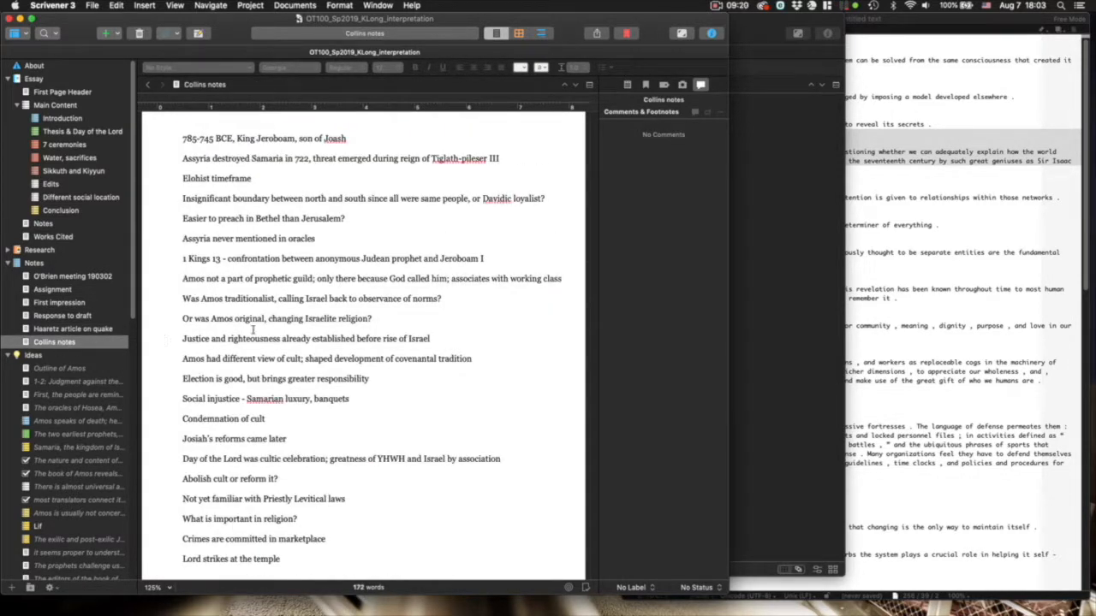
- Display the Ideas folder's 54 snippet cards on the corkboard and scroll back to Outline of Amos
{"action": "scroll", "coordinate": [32, 365], "scroll_direction": "down", "scroll_amount": 1}
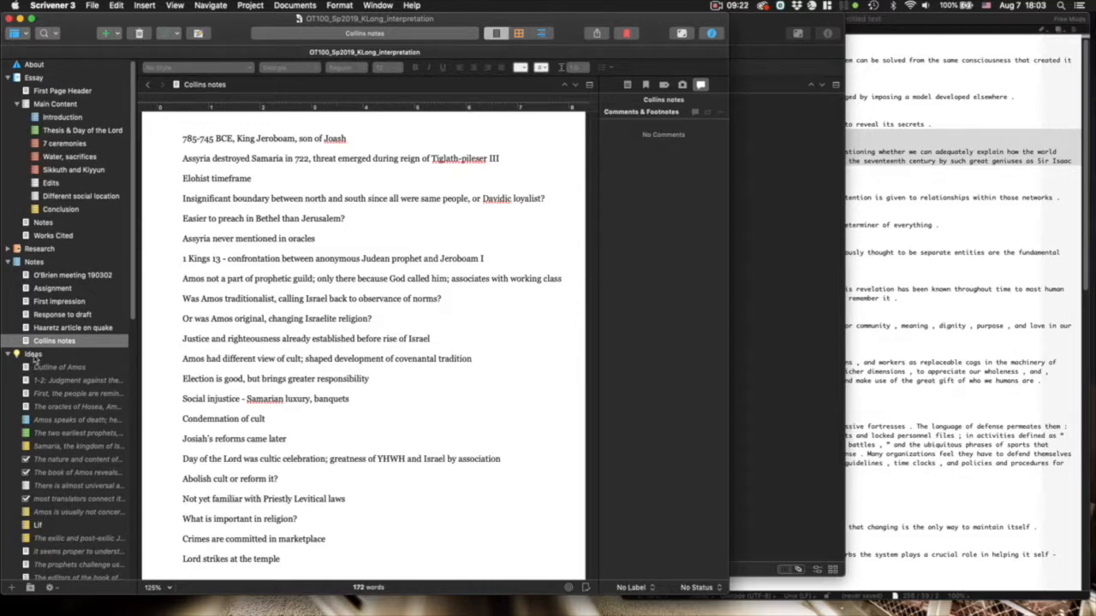
{"action": "left_click", "coordinate": [33, 354]}
{"action": "scroll", "coordinate": [357, 341], "scroll_direction": "down", "scroll_amount": 15}
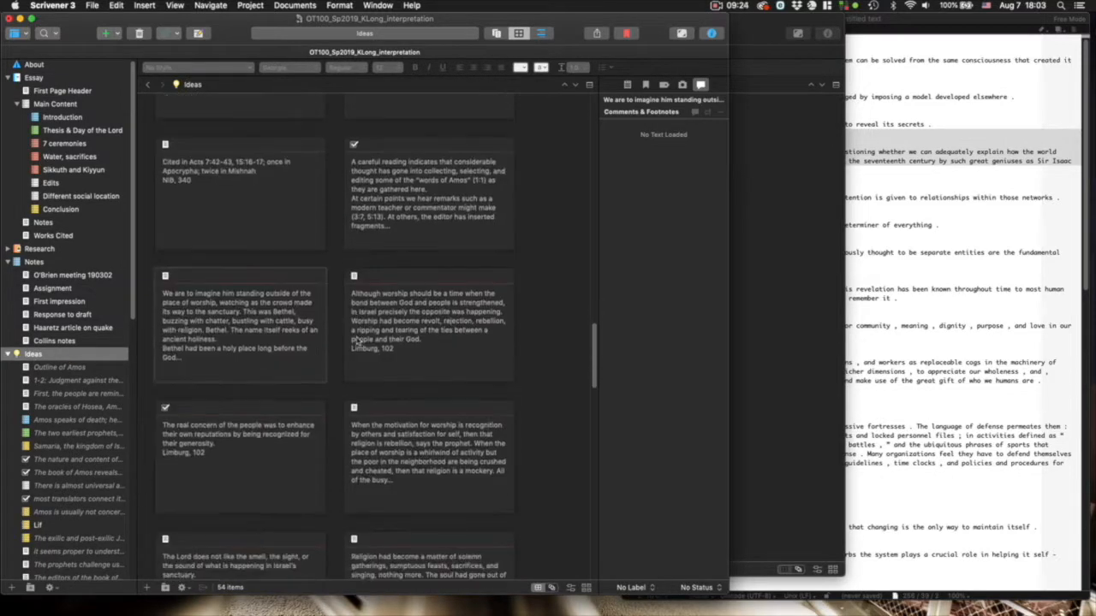
{"action": "scroll", "coordinate": [357, 341], "scroll_direction": "up", "scroll_amount": 10}
{"action": "scroll", "coordinate": [358, 341], "scroll_direction": "up", "scroll_amount": 20}
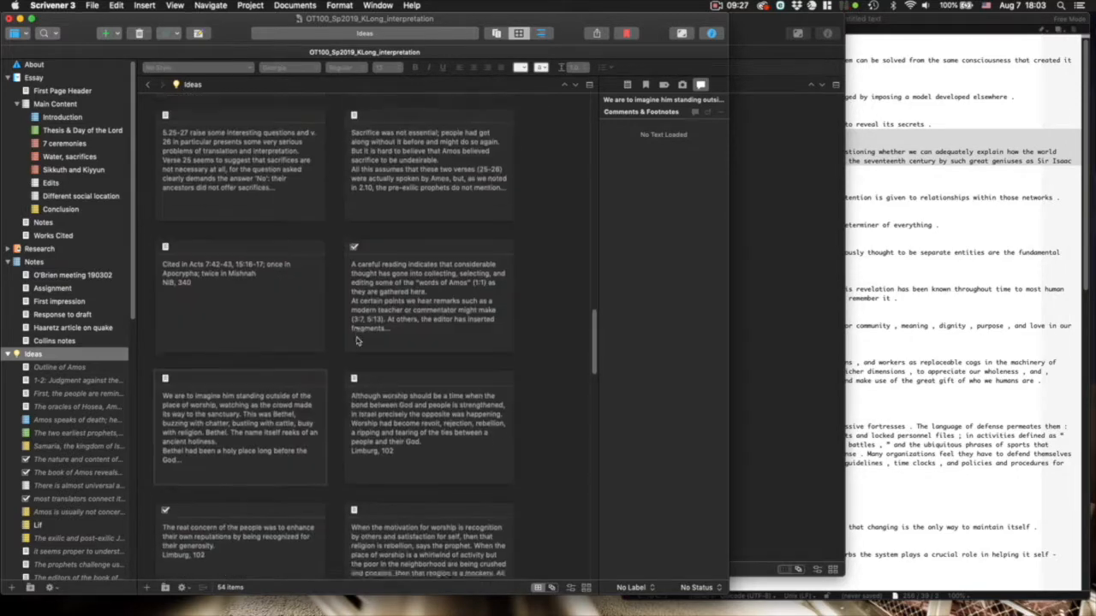
{"action": "scroll", "coordinate": [358, 340], "scroll_direction": "up", "scroll_amount": 1}
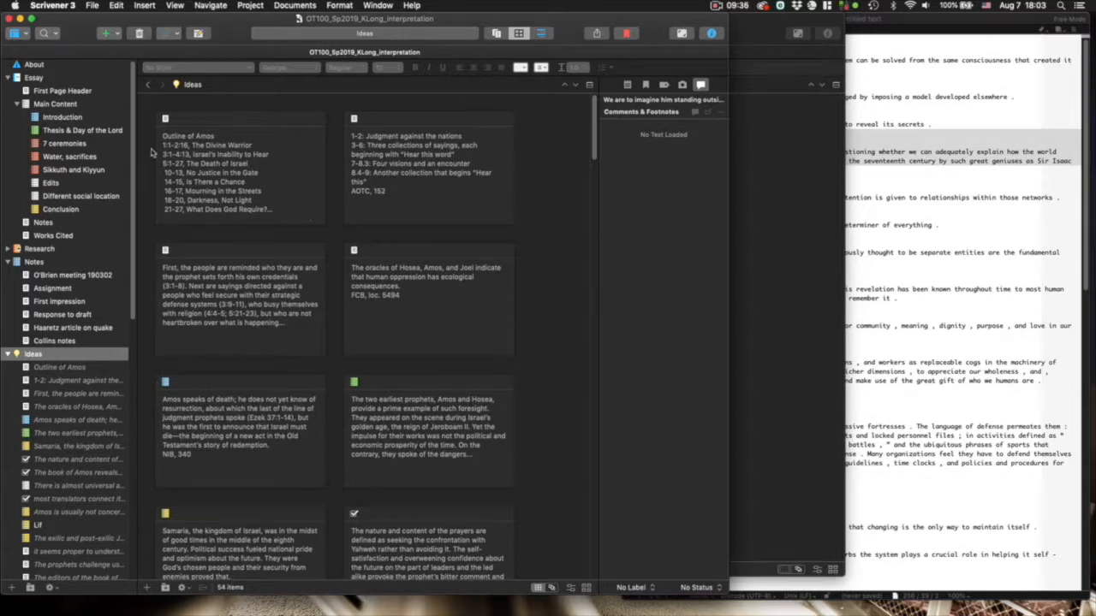
- Open the snippet about Amos speaking of death and browse its Label options without changing anything
{"action": "left_click", "coordinate": [48, 422]}
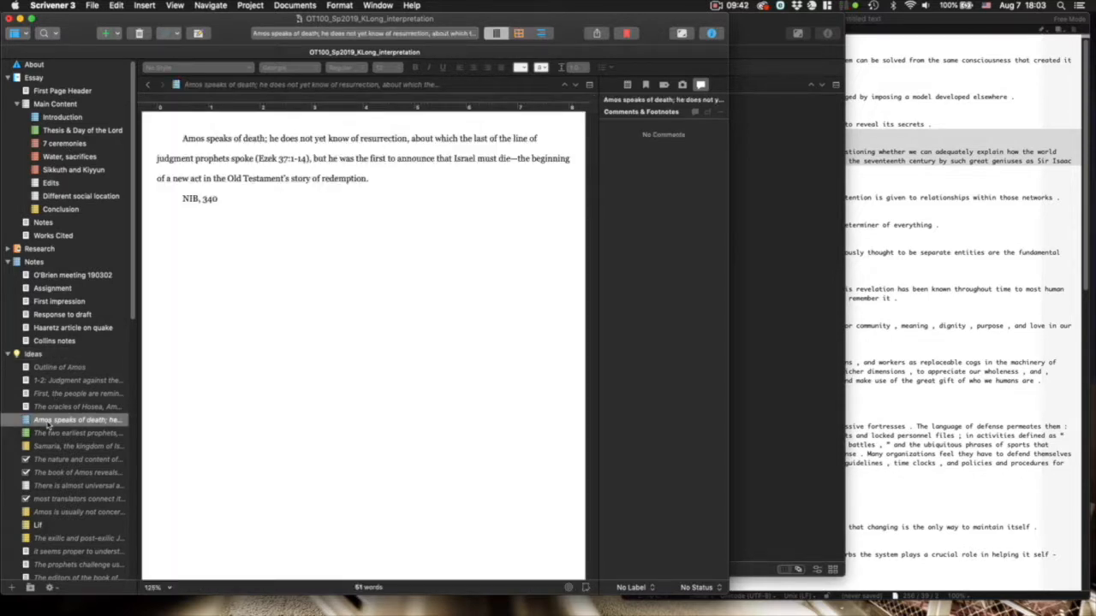
{"action": "right_click", "coordinate": [48, 421]}
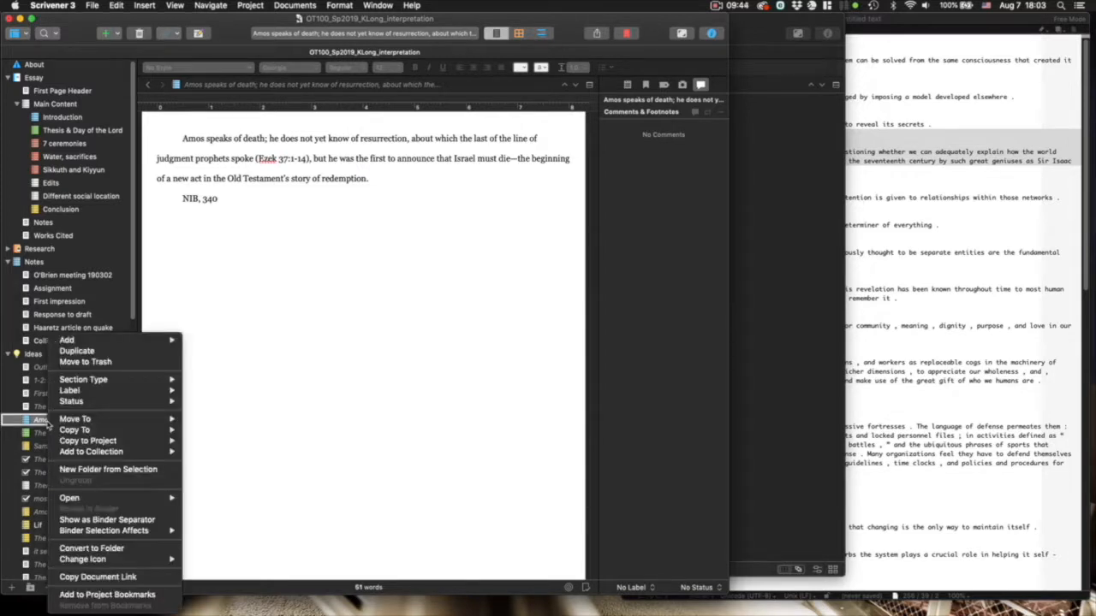
{"action": "mouse_move", "coordinate": [107, 392]}
{"action": "left_click", "coordinate": [54, 120]}
- Browse the Introduction's Change Icon choices, keep its name unchanged, and open 7 ceremonies
{"action": "left_click", "coordinate": [55, 119]}
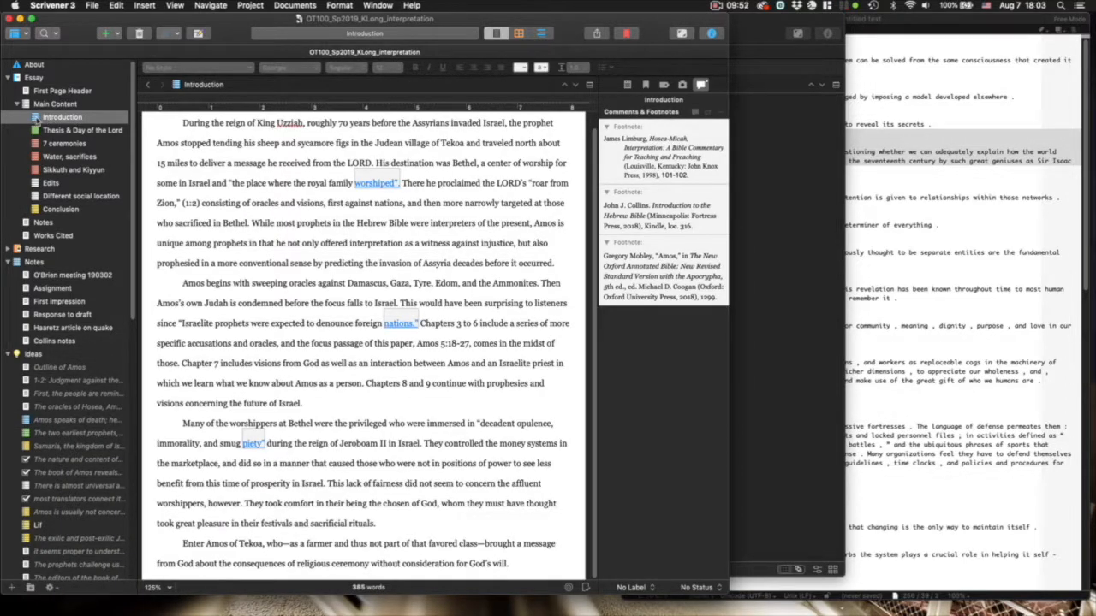
{"action": "right_click", "coordinate": [72, 120]}
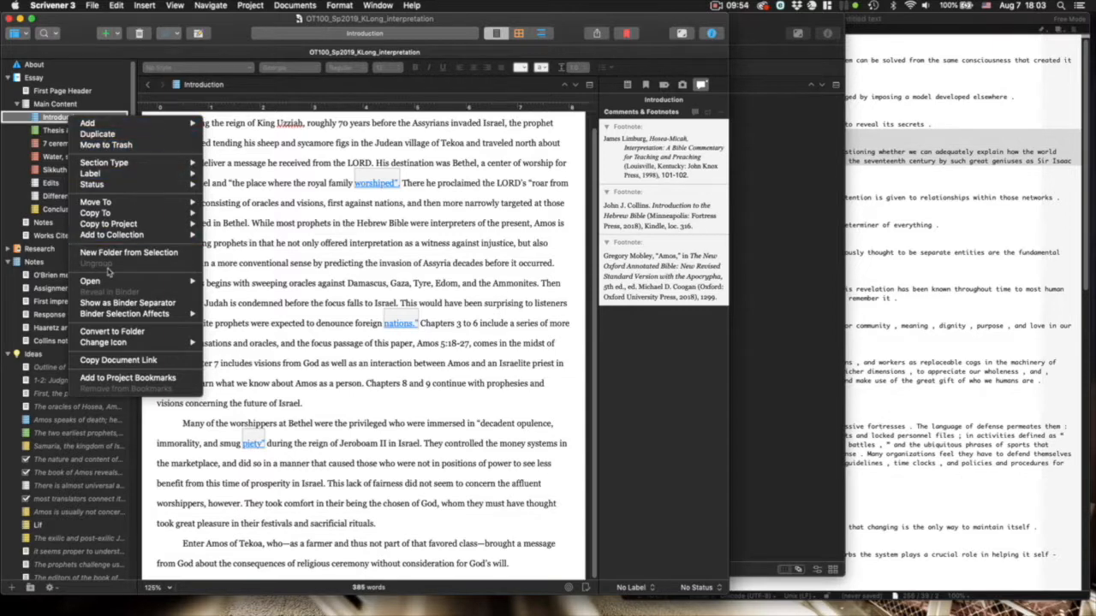
{"action": "mouse_move", "coordinate": [118, 344]}
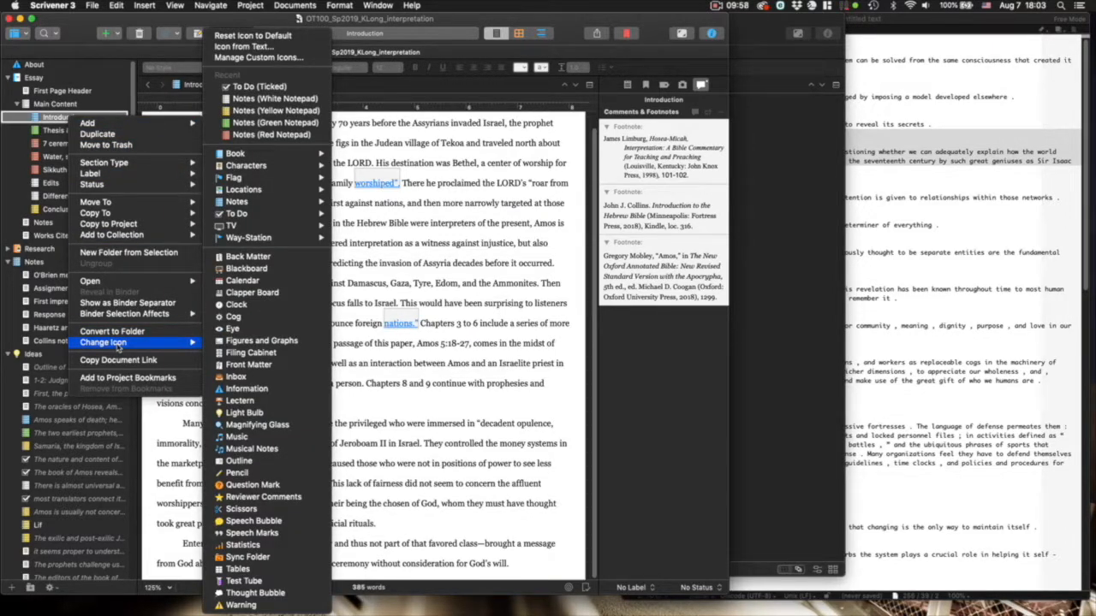
{"action": "left_click", "coordinate": [50, 117]}
{"action": "double_click", "coordinate": [50, 118]}
{"action": "key", "text": "Return"}
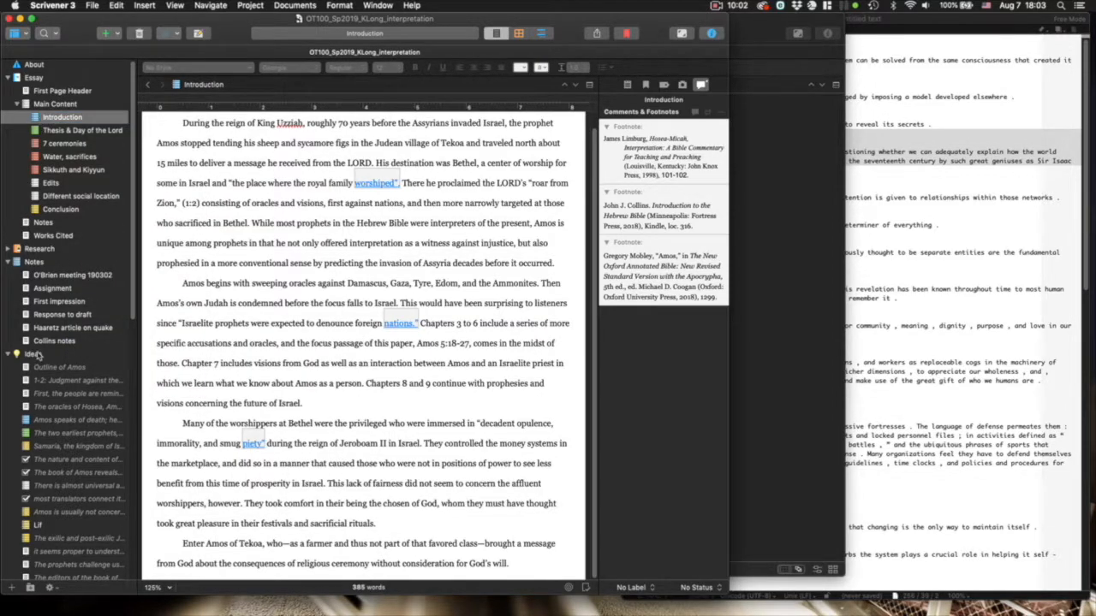
{"action": "left_click", "coordinate": [60, 420]}
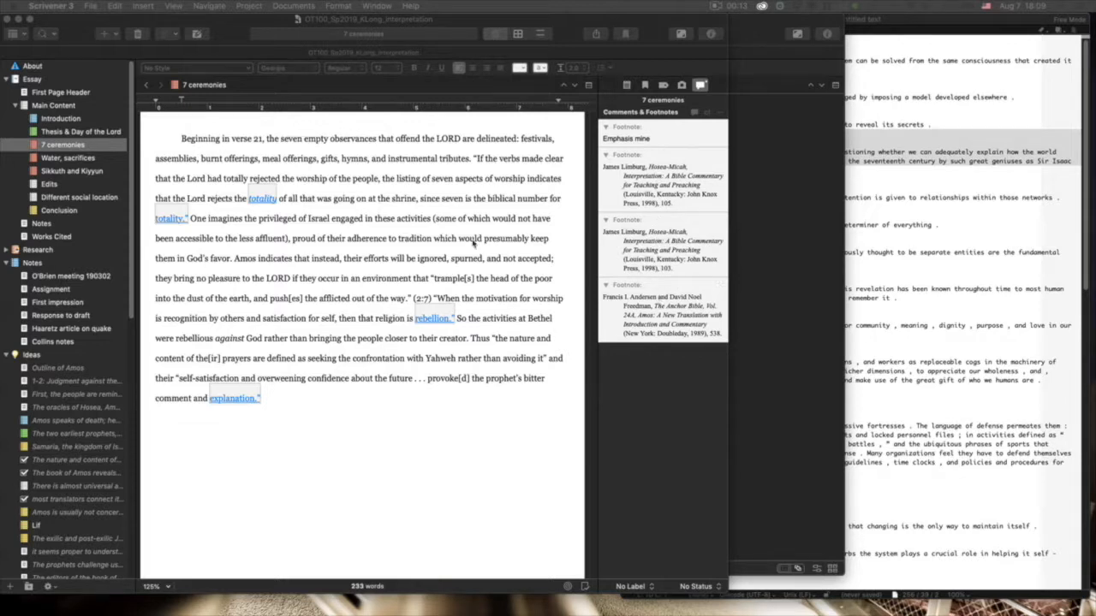
- Insert then delete an empty footnote at 'adherence' in 7 ceremonies, and show Main Content's eight cards
{"action": "left_click", "coordinate": [356, 240]}
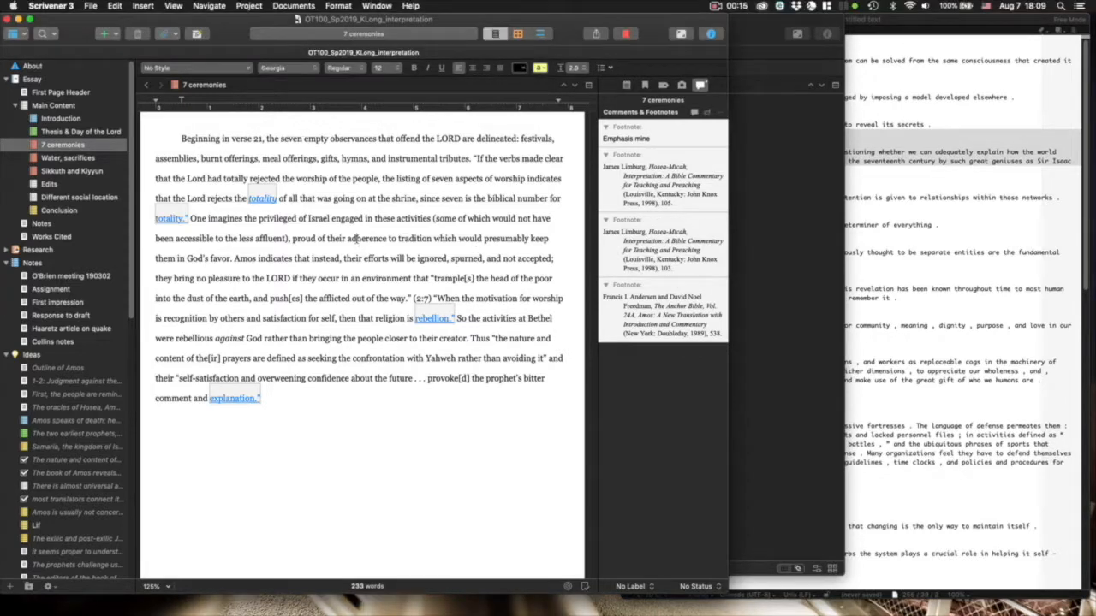
{"action": "left_click", "coordinate": [144, 6]}
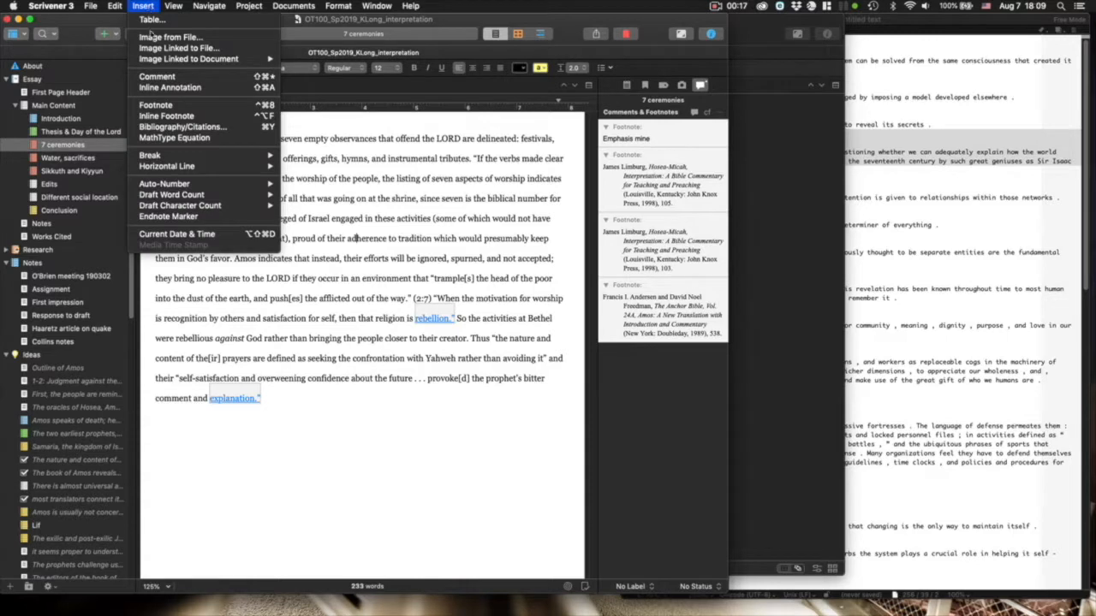
{"action": "left_click", "coordinate": [162, 110]}
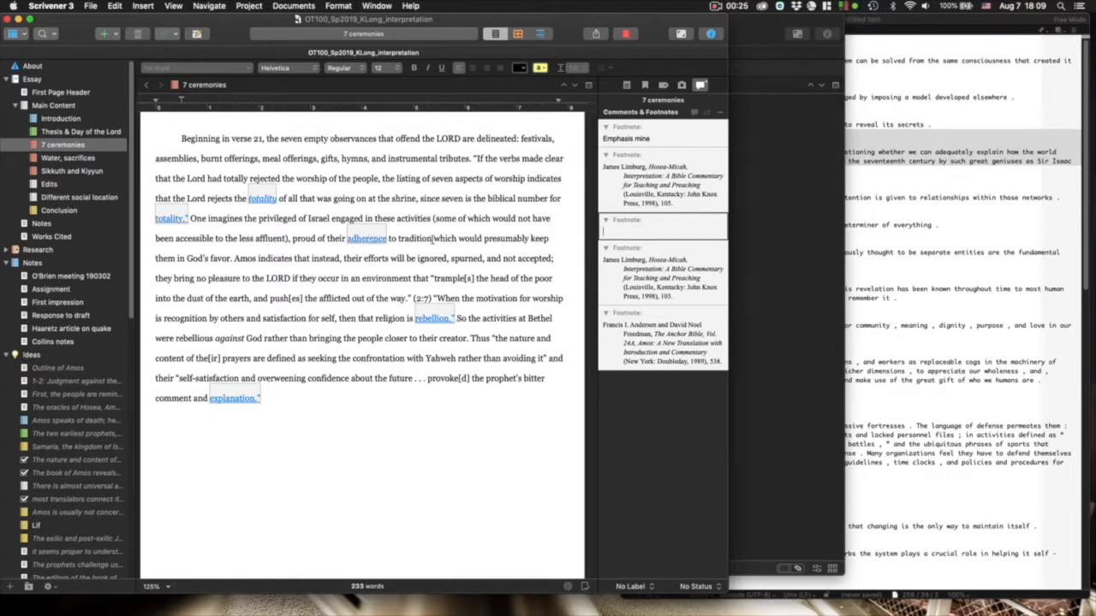
{"action": "left_click", "coordinate": [719, 224]}
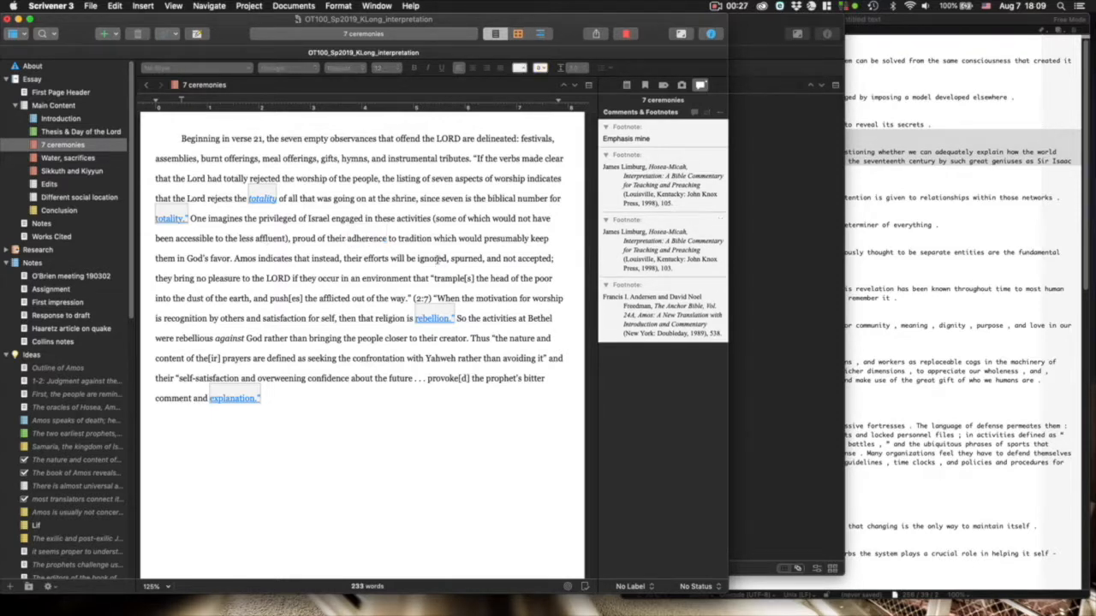
{"action": "left_click", "coordinate": [54, 105]}
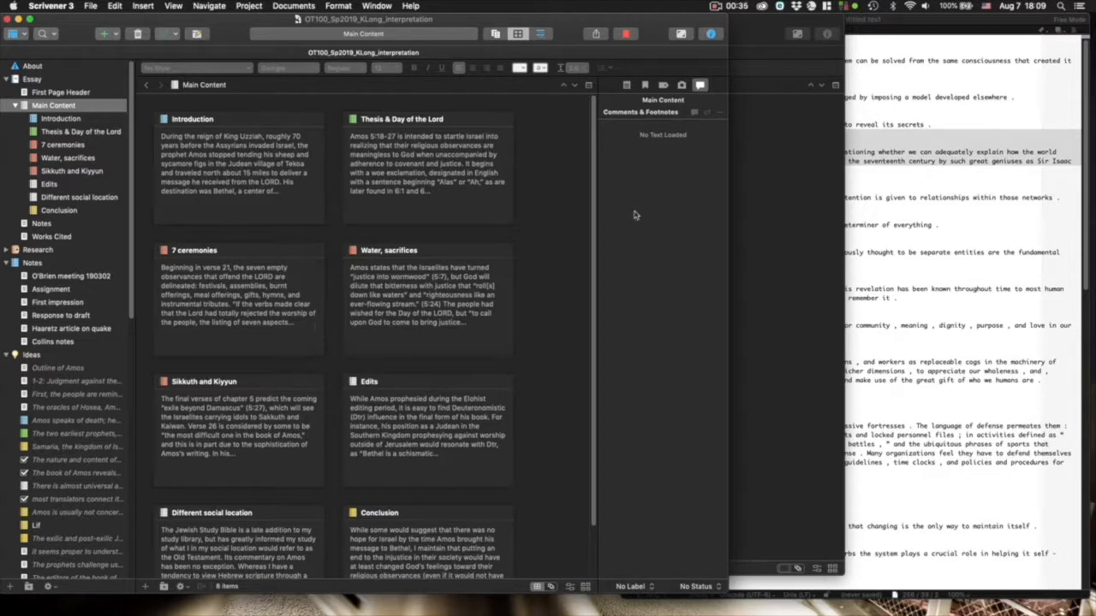
{"action": "left_click", "coordinate": [599, 35]}
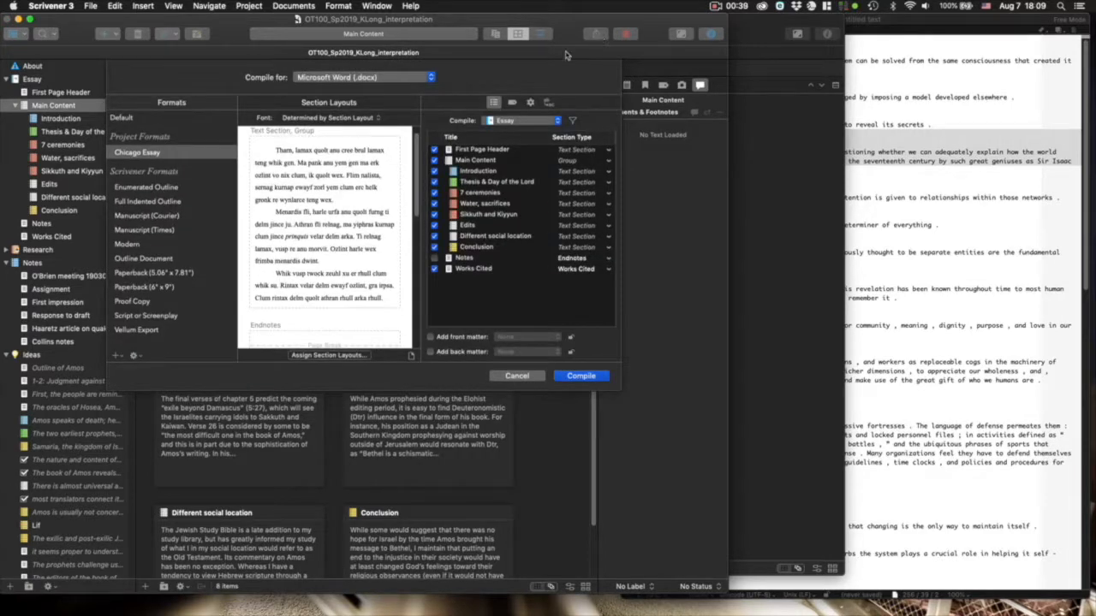
{"action": "left_click", "coordinate": [431, 78]}
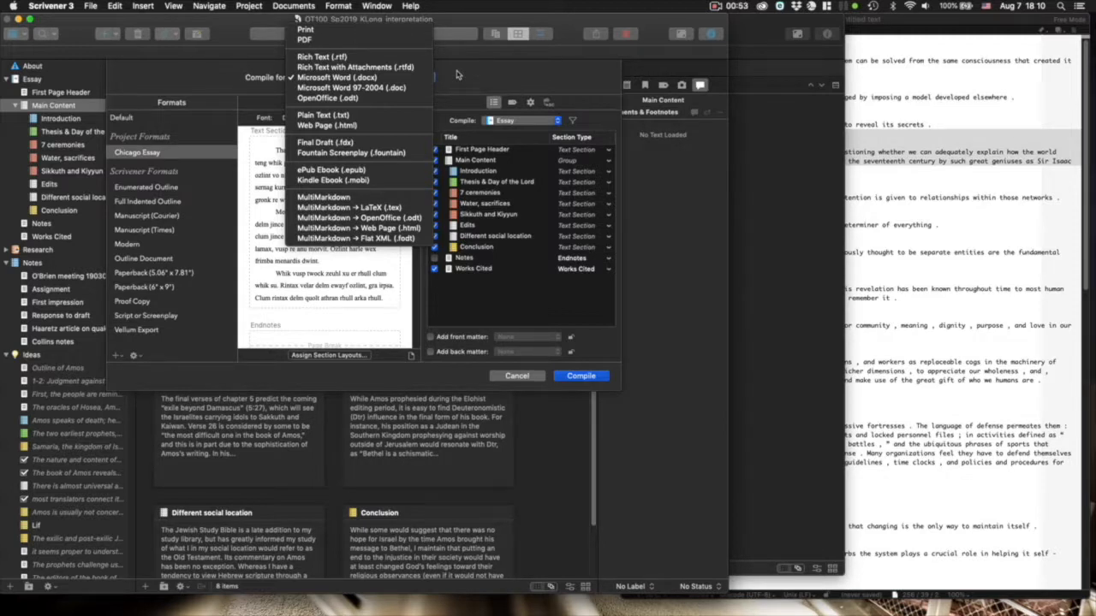
{"action": "left_click", "coordinate": [456, 76]}
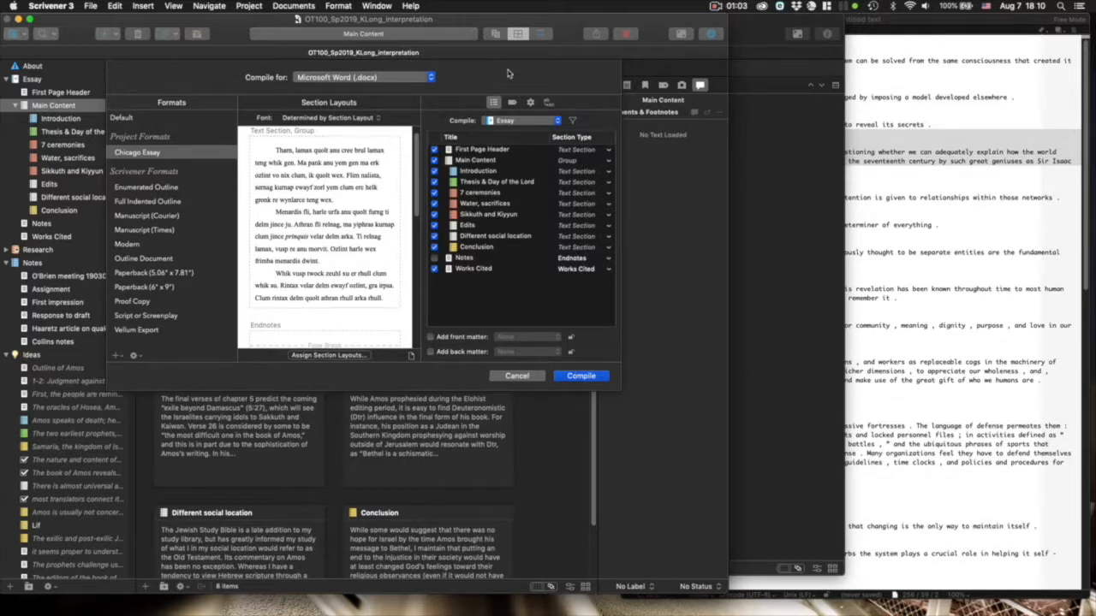
{"action": "left_click", "coordinate": [515, 377]}
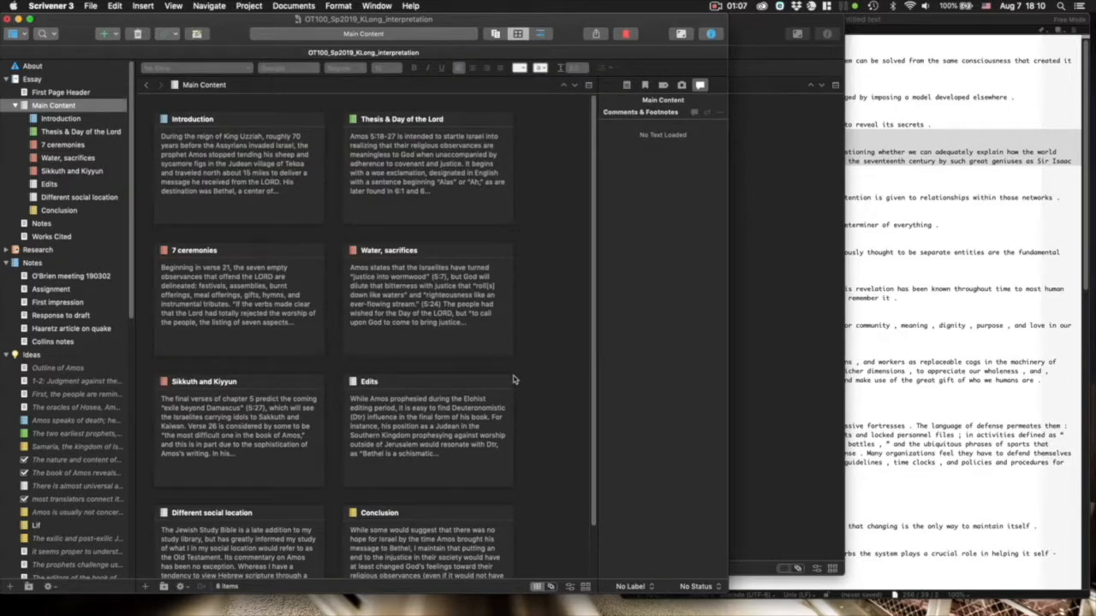